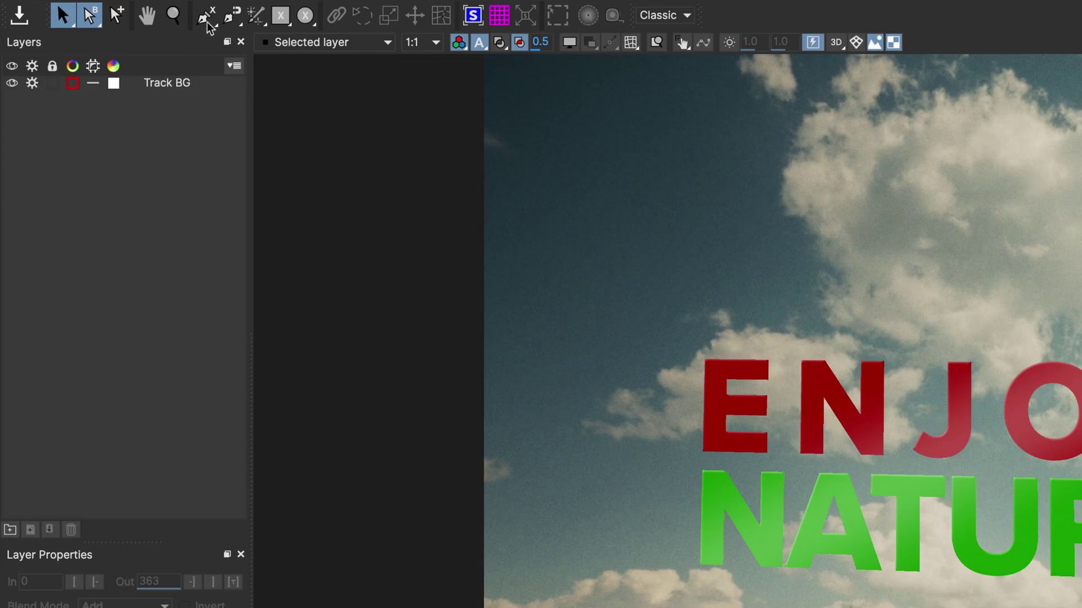
Outline the cow with a Matte Assist ML spline layer and track it forward through the clip.
left_click(128, 7)
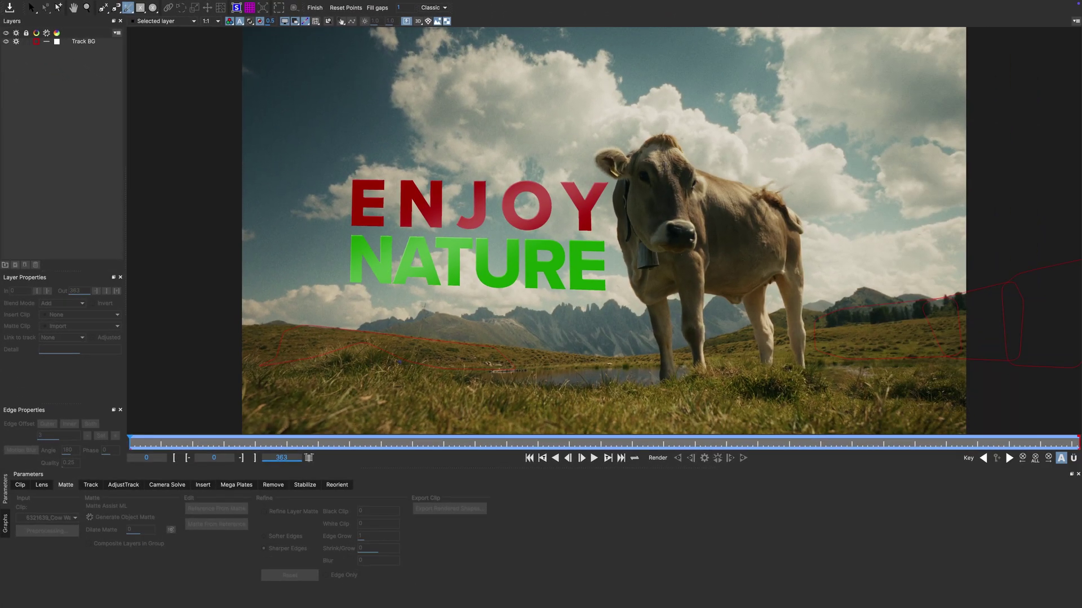
left_click(663, 167)
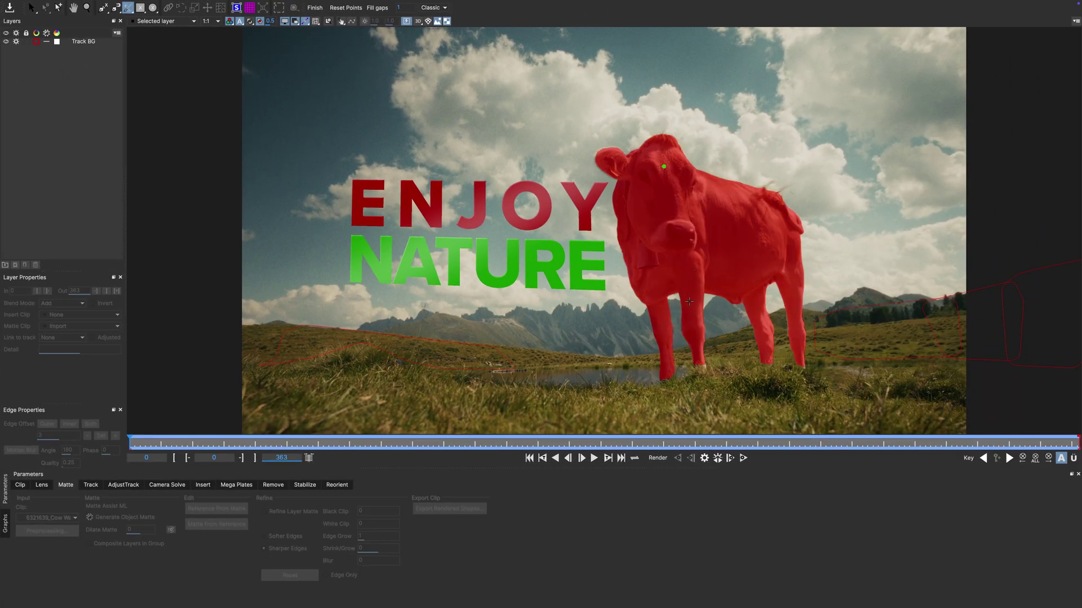
left_click(304, 21)
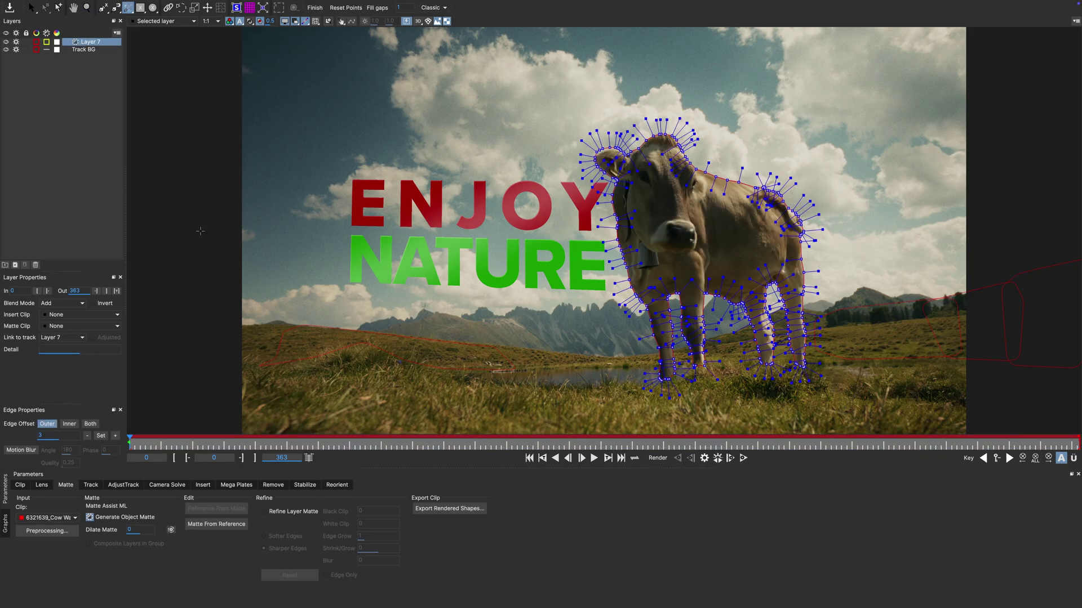
key("t")
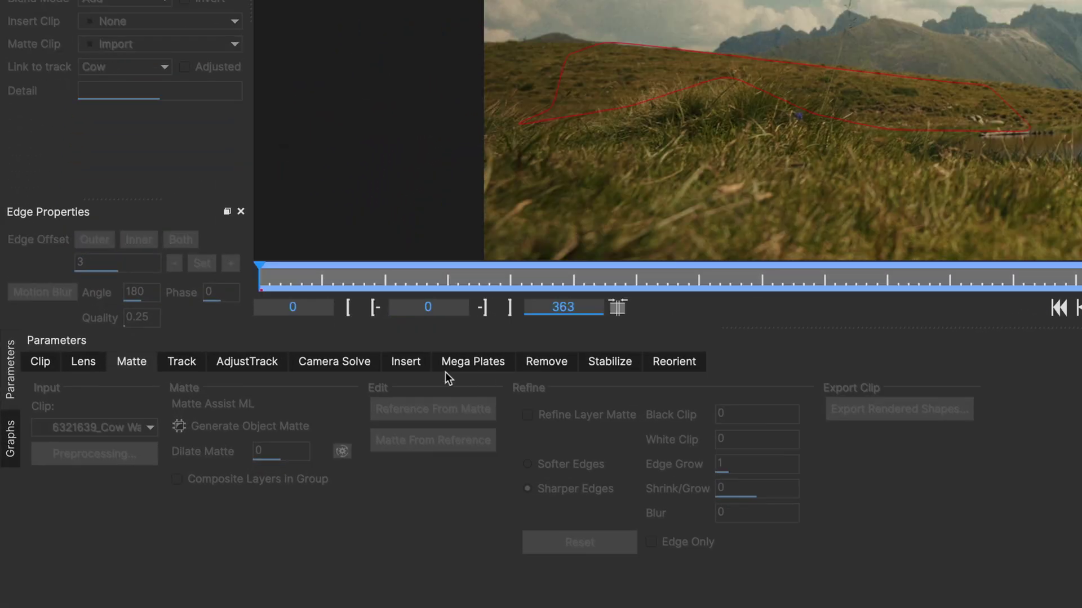
left_click(408, 365)
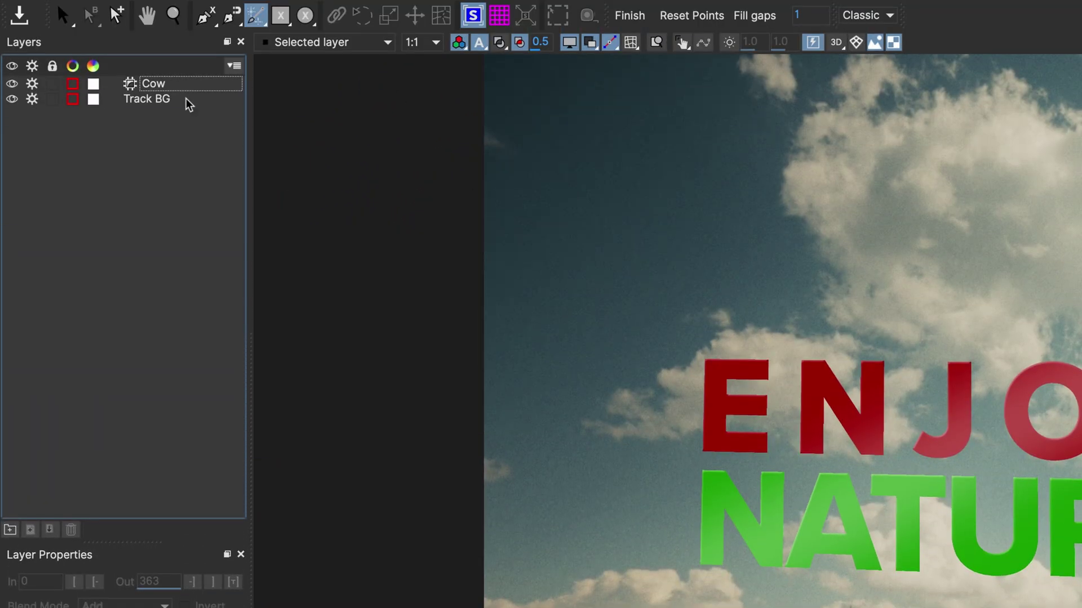
Mask the Track BG ENJOY NATURE insert with inverted Matte for Cow, then scrub to check.
left_click(188, 101)
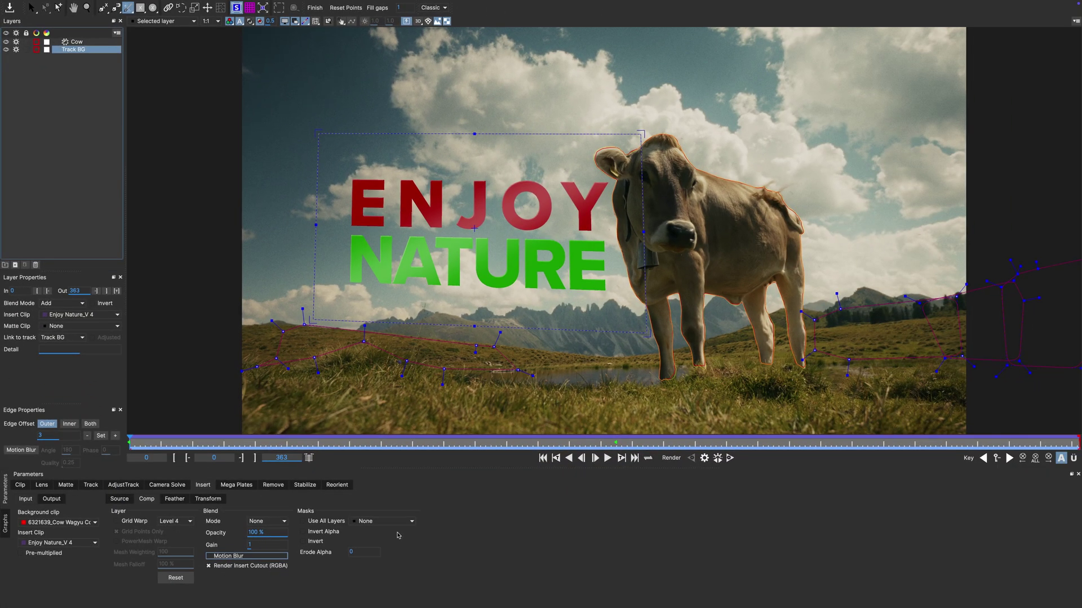
left_click(397, 522)
left_click(398, 539)
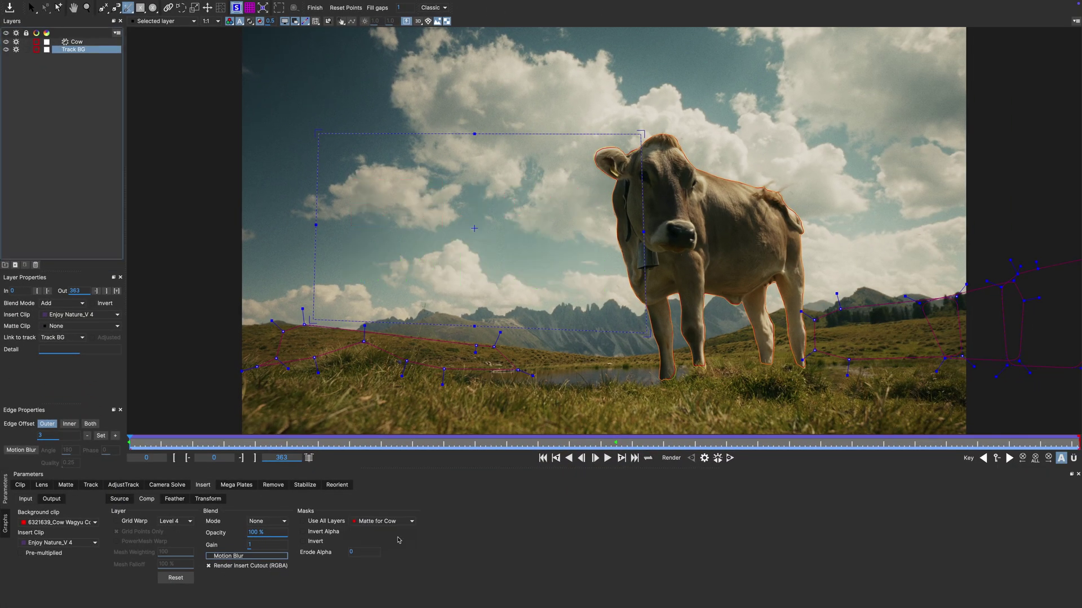
left_click(304, 542)
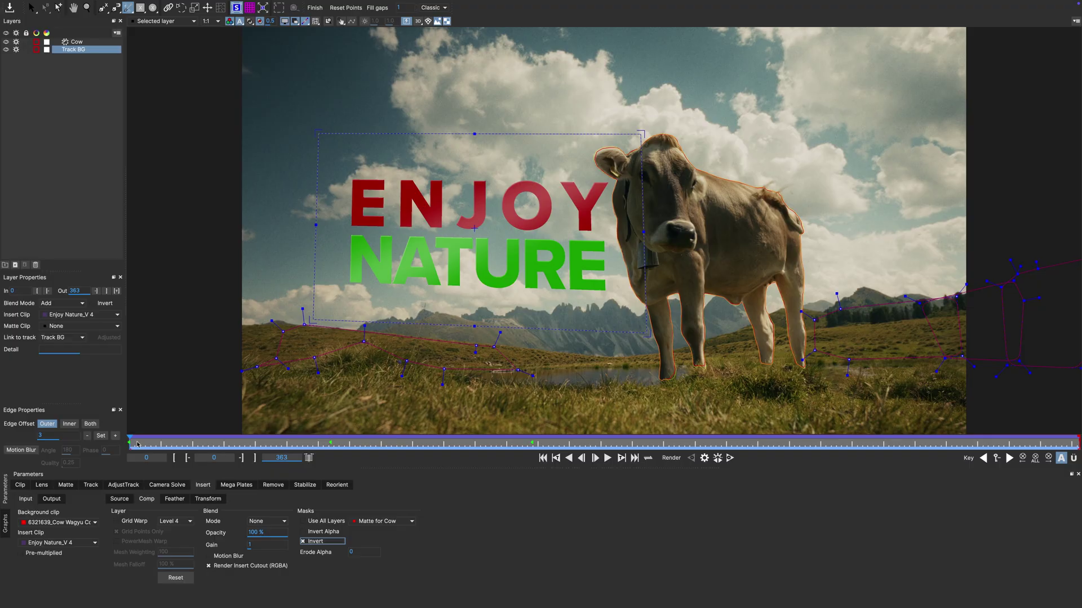
left_click_drag(137, 445, 278, 449)
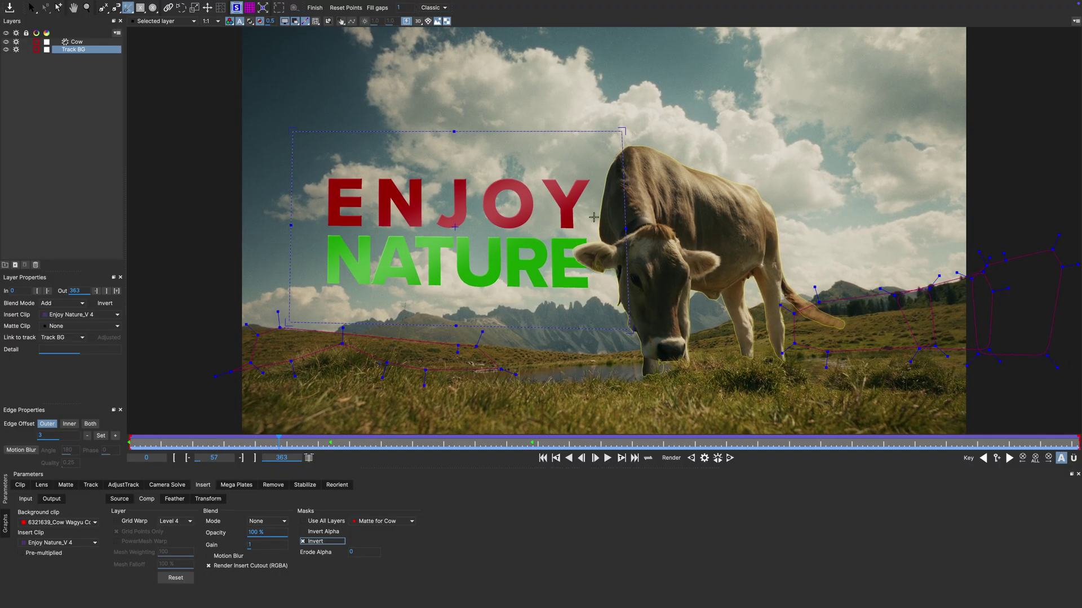
scroll(594, 217, "up", 5)
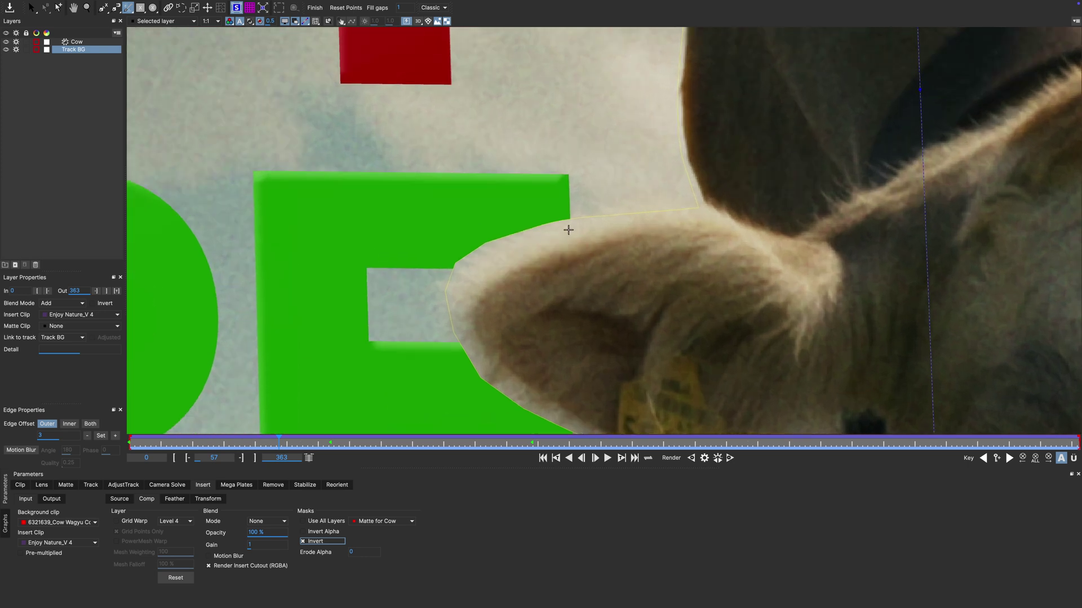
scroll(568, 229, "down", 4)
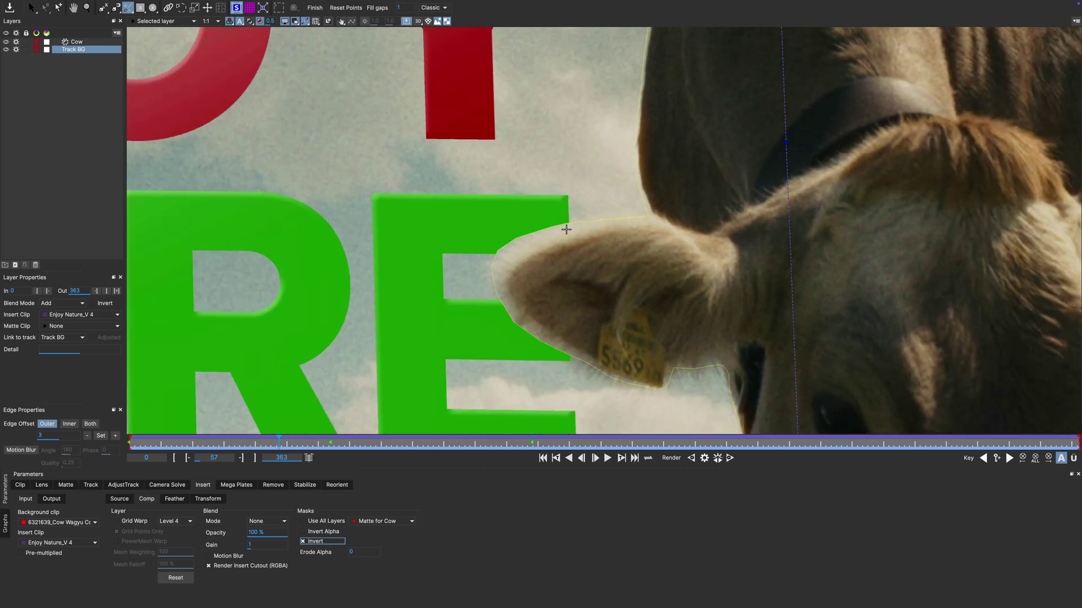
Show the Cow layer's matte, change its colour to blue, and check another frame.
left_click(81, 43)
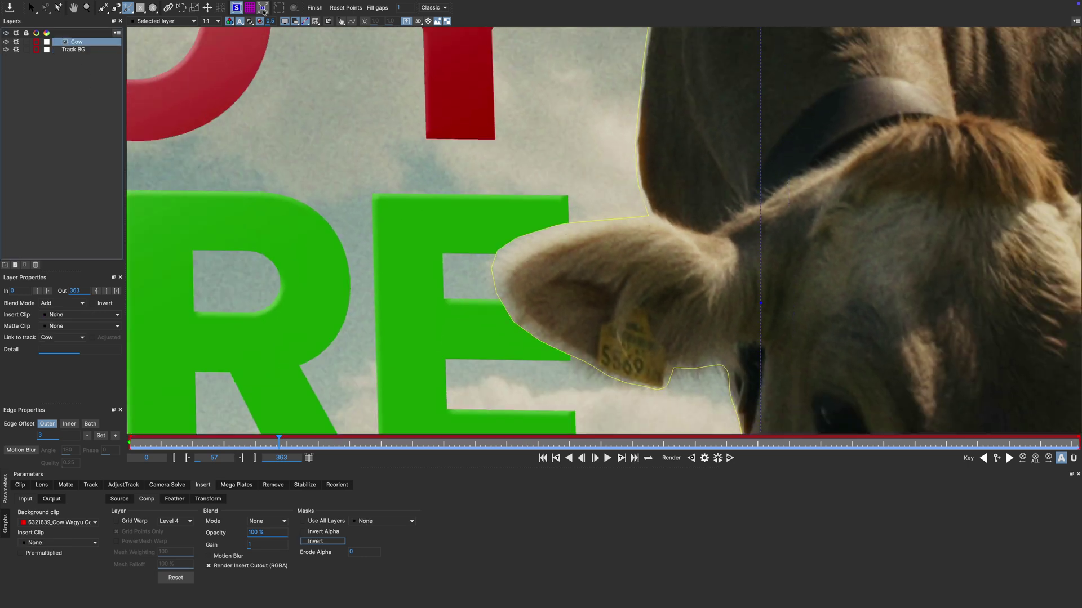
left_click(249, 22)
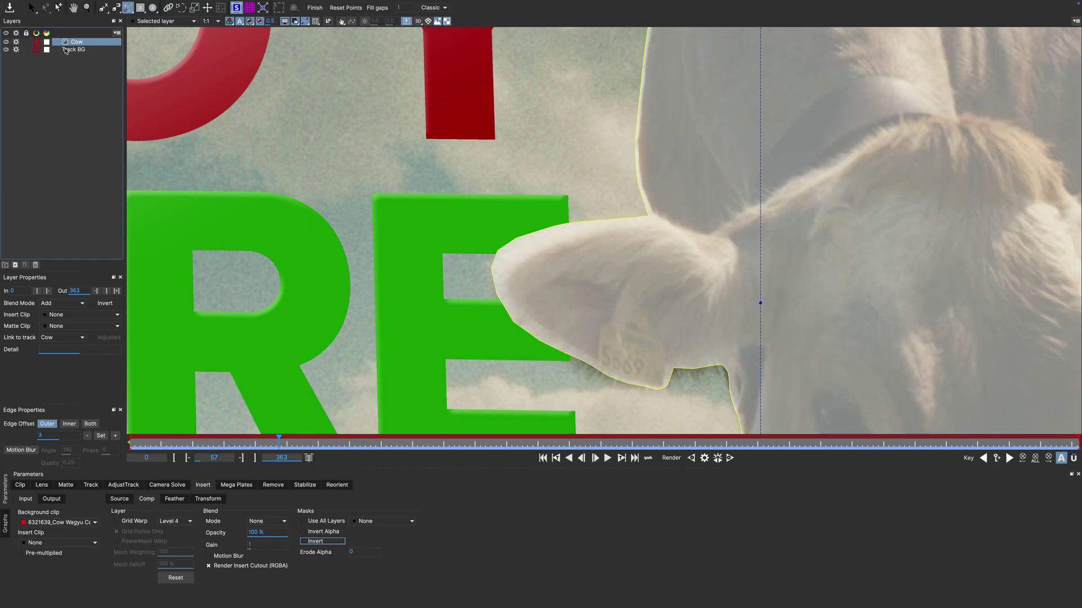
left_click(46, 48)
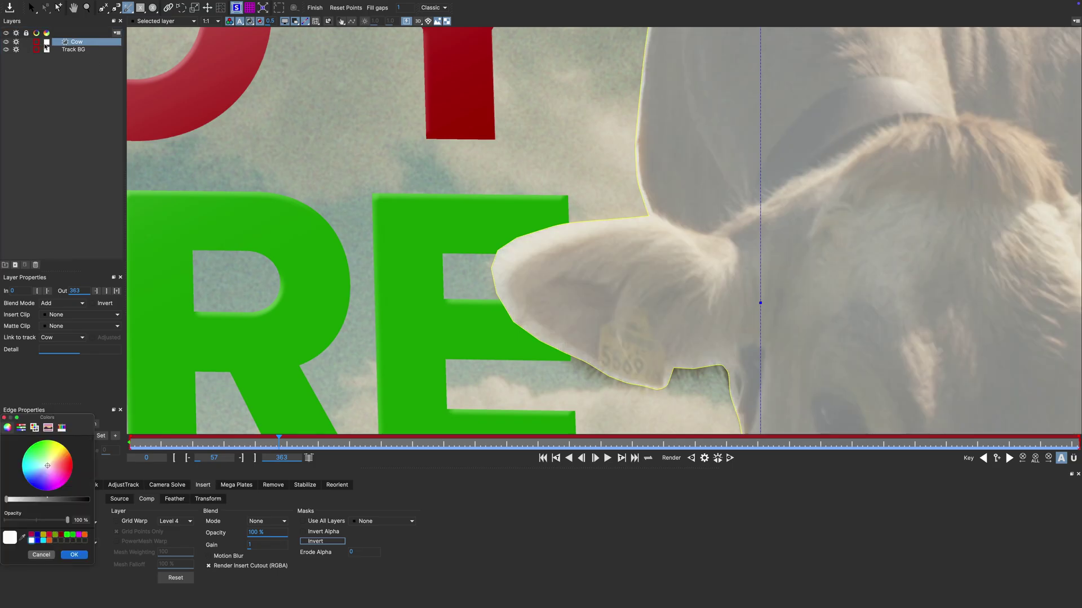
left_click(37, 540)
left_click(75, 555)
mouse_move(279, 438)
left_mouse_down()
mouse_move(349, 442)
mouse_move(265, 439)
left_mouse_up()
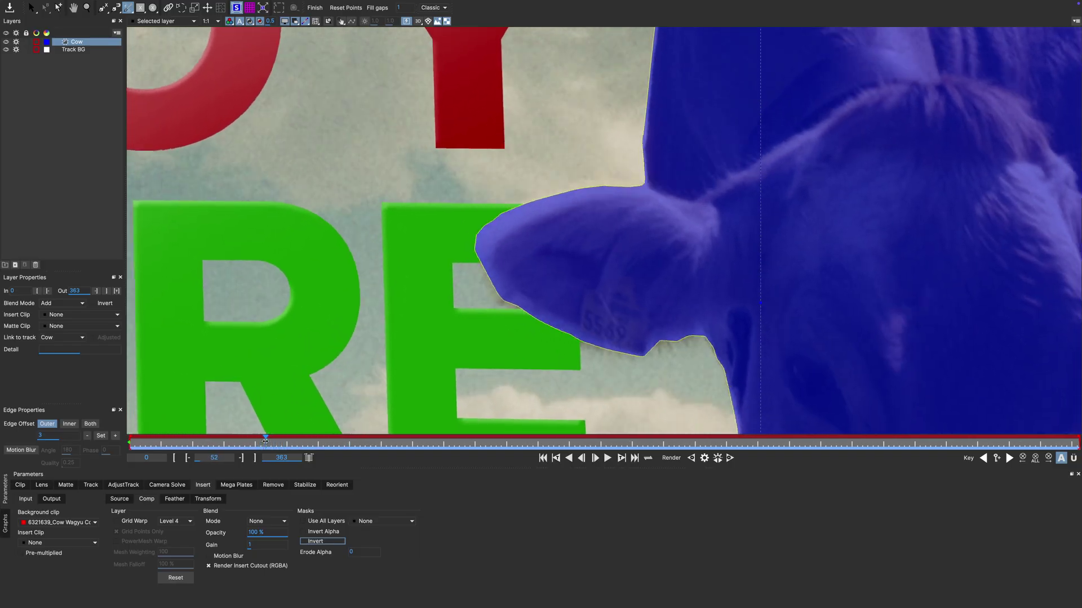
Turn on Refine Layer Matte for the Cow layer using Softer Edges mode.
left_click(62, 484)
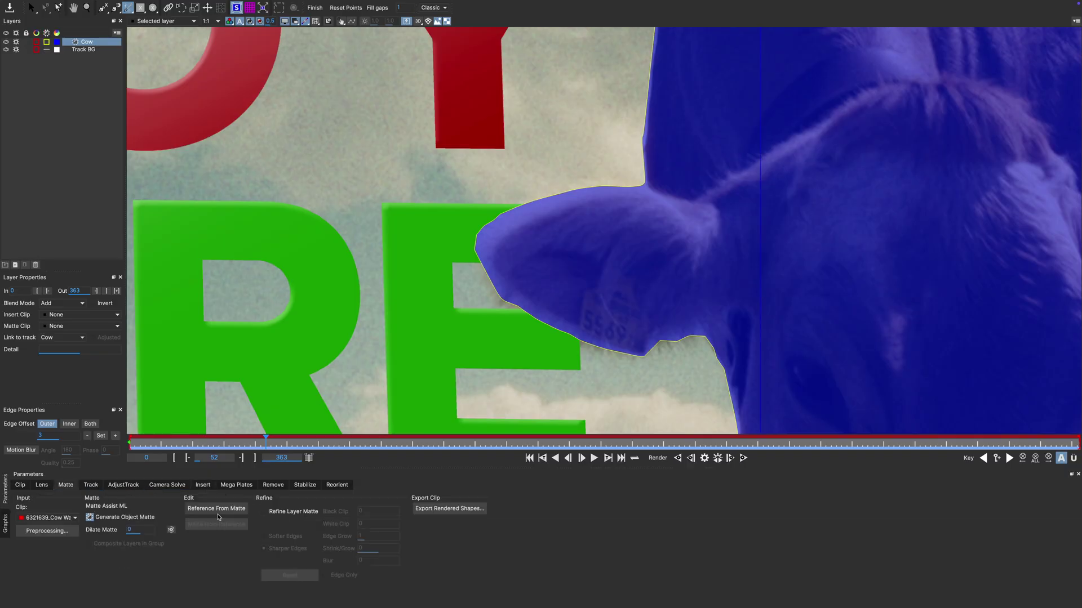
left_click(273, 513)
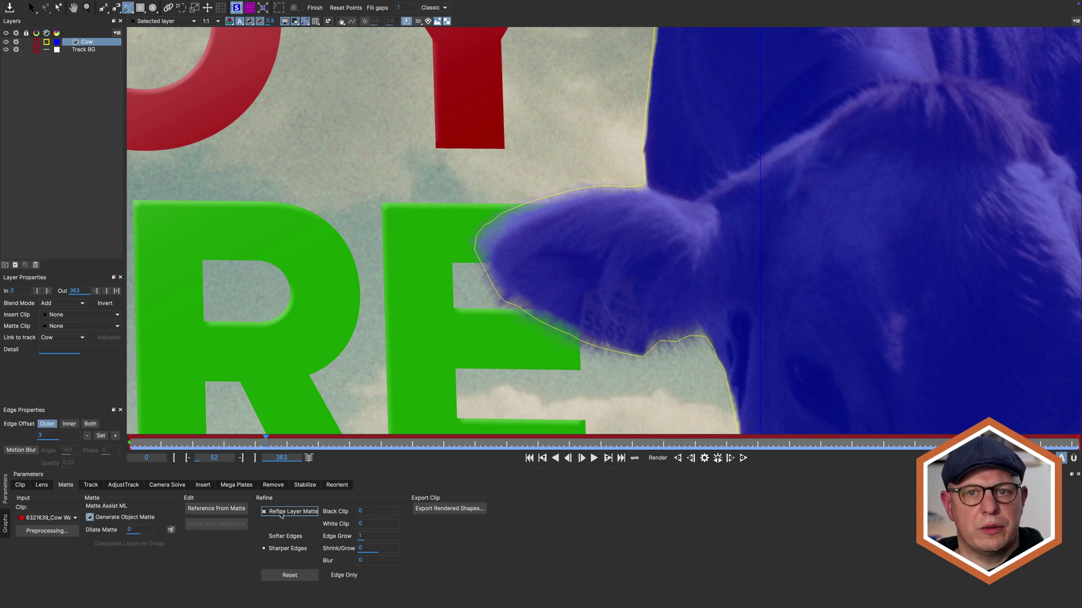
left_click(286, 537)
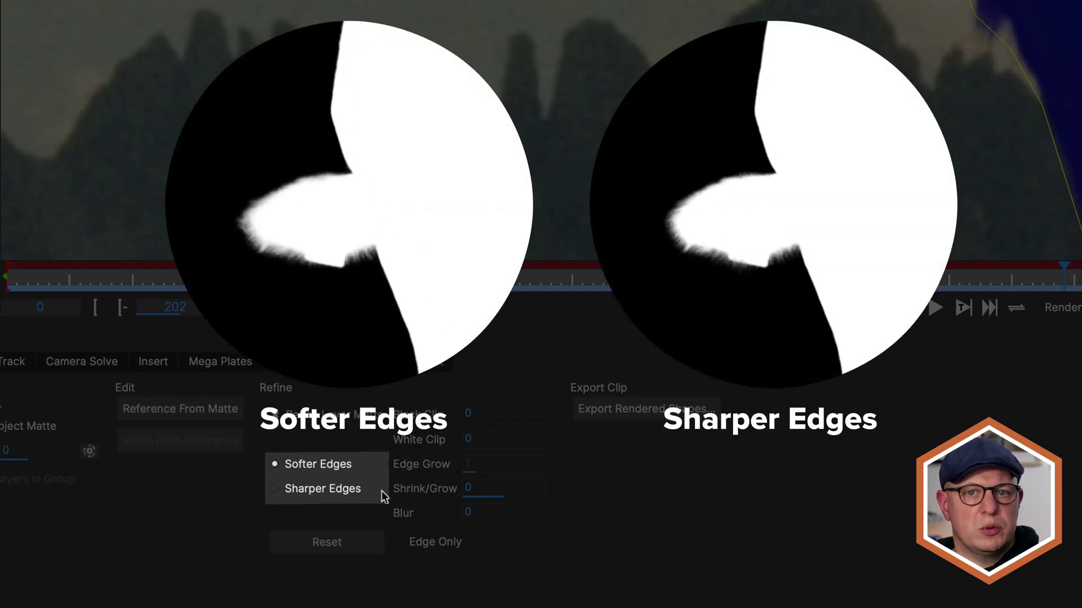
Compare Sharper Edges against Softer Edges, keep Softer Edges, and play the clip back.
left_click(353, 492)
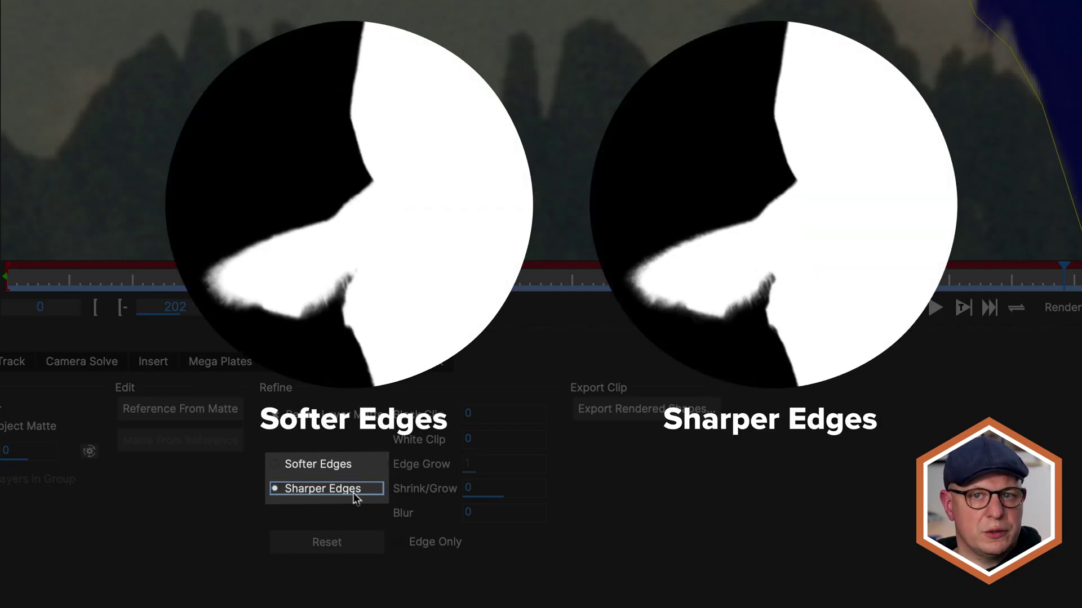
left_click(335, 463)
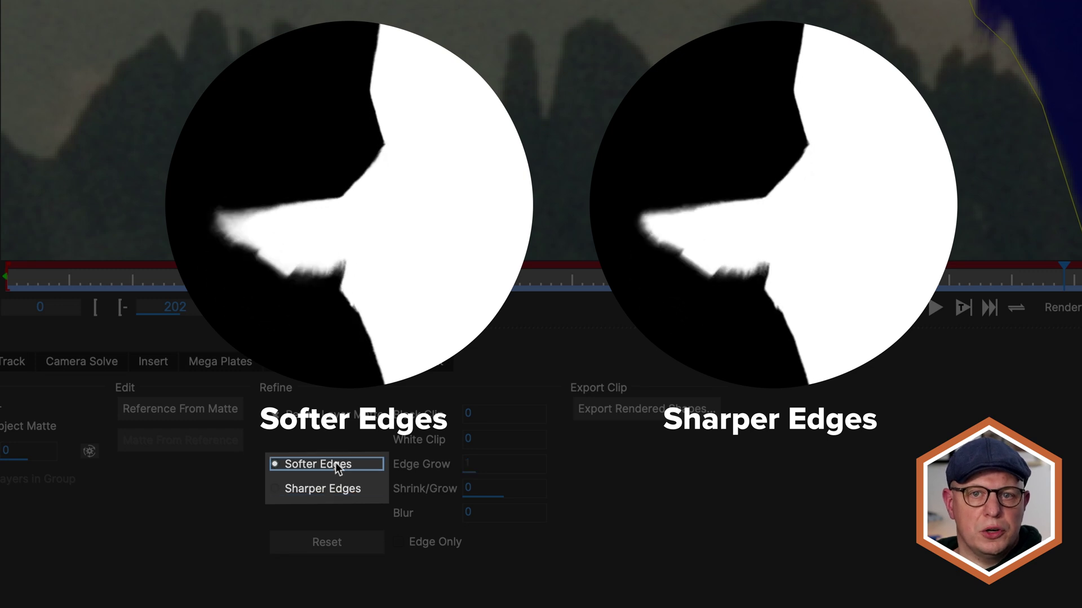
left_click(326, 488)
left_click(934, 311)
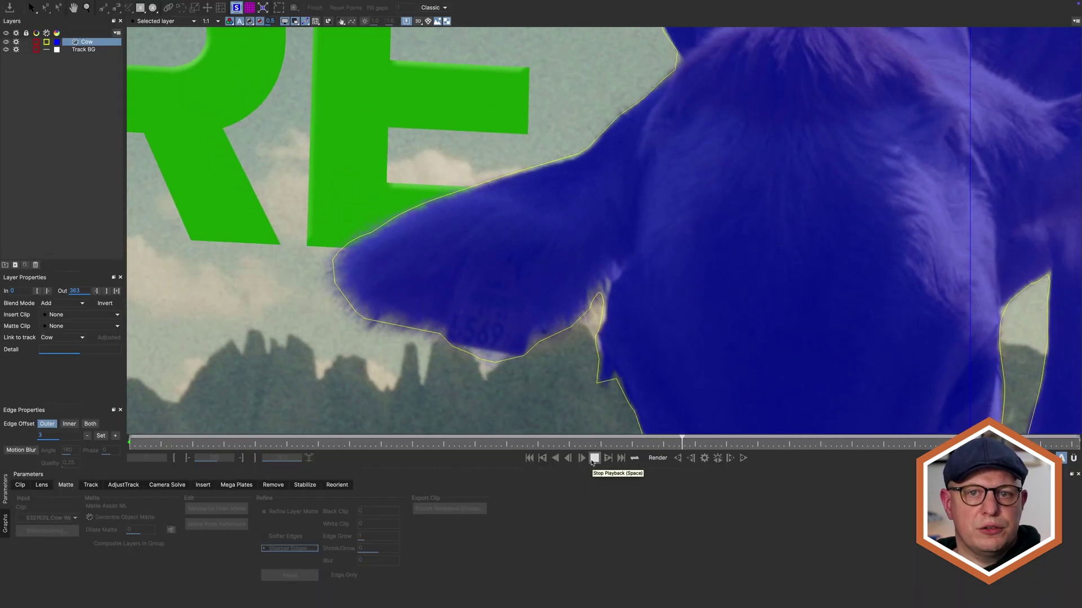
Stop at frame 202 and set the cow matte's Refine Shrink/Grow to 0.59.
left_click(593, 460)
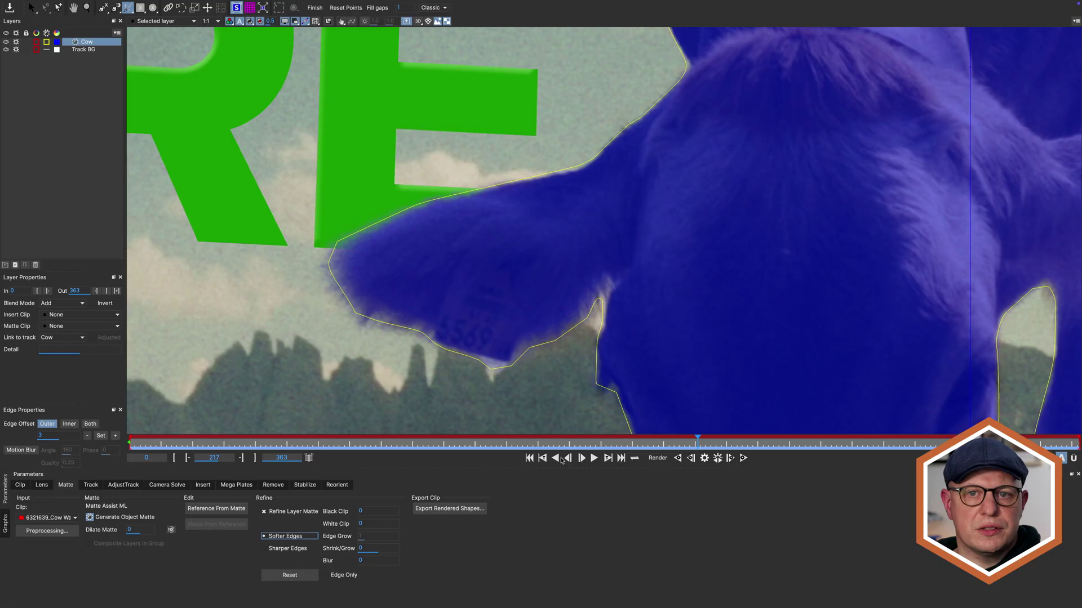
left_click(556, 458)
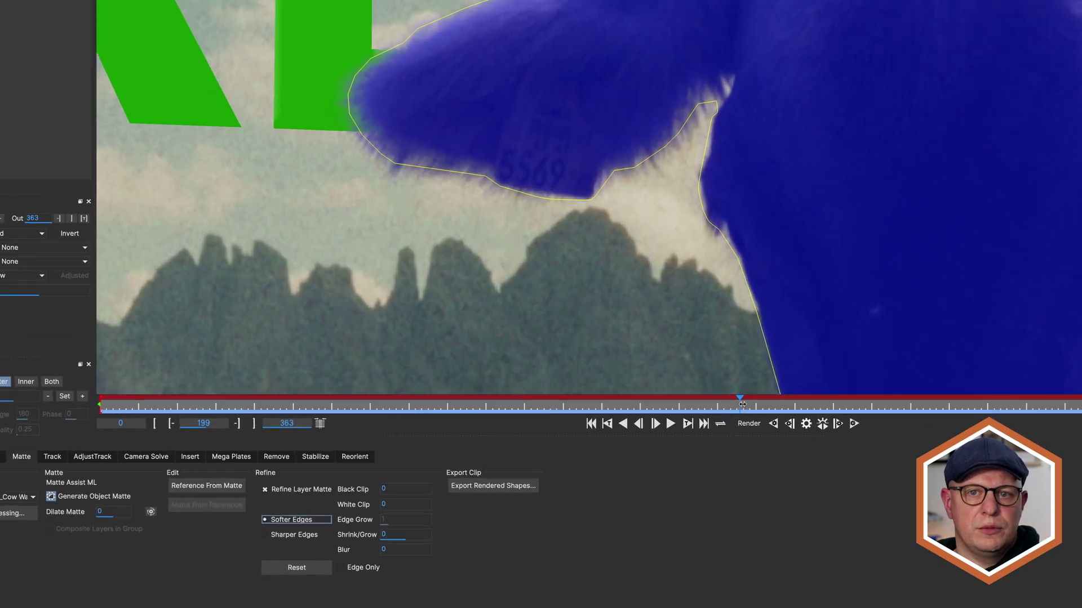
left_click_drag(742, 405, 748, 404)
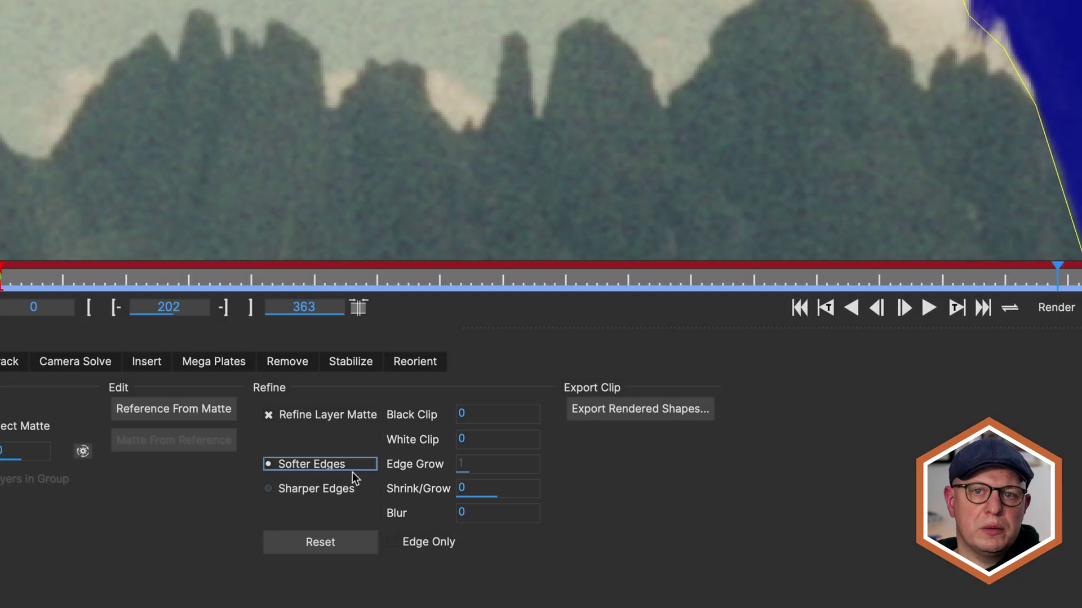
left_click(500, 484)
type("0.25")
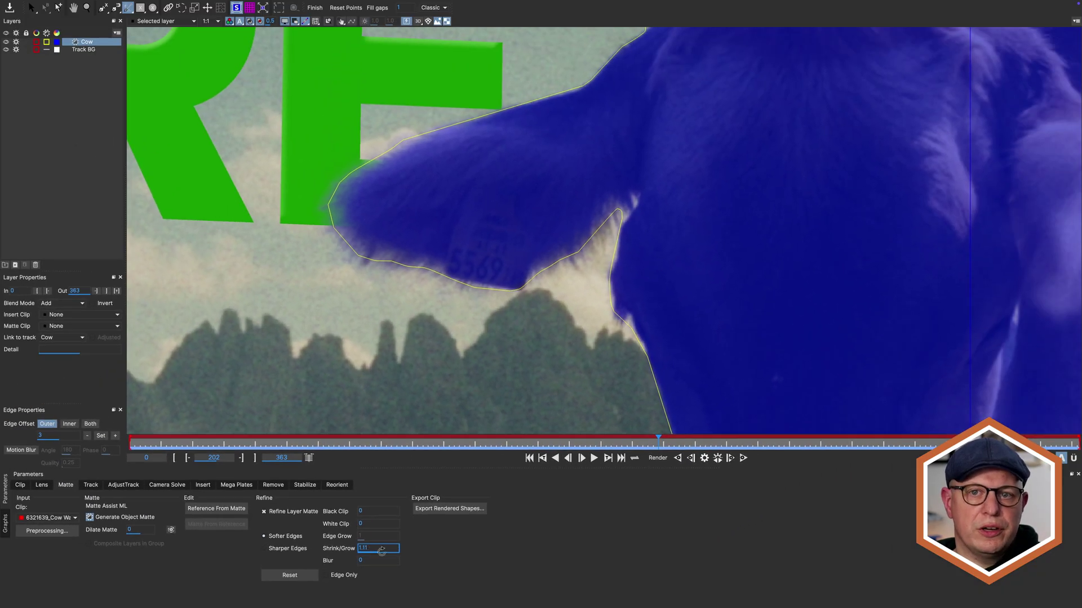
key("BackSpace")
key("BackSpace")
type("59")
left_click(374, 560)
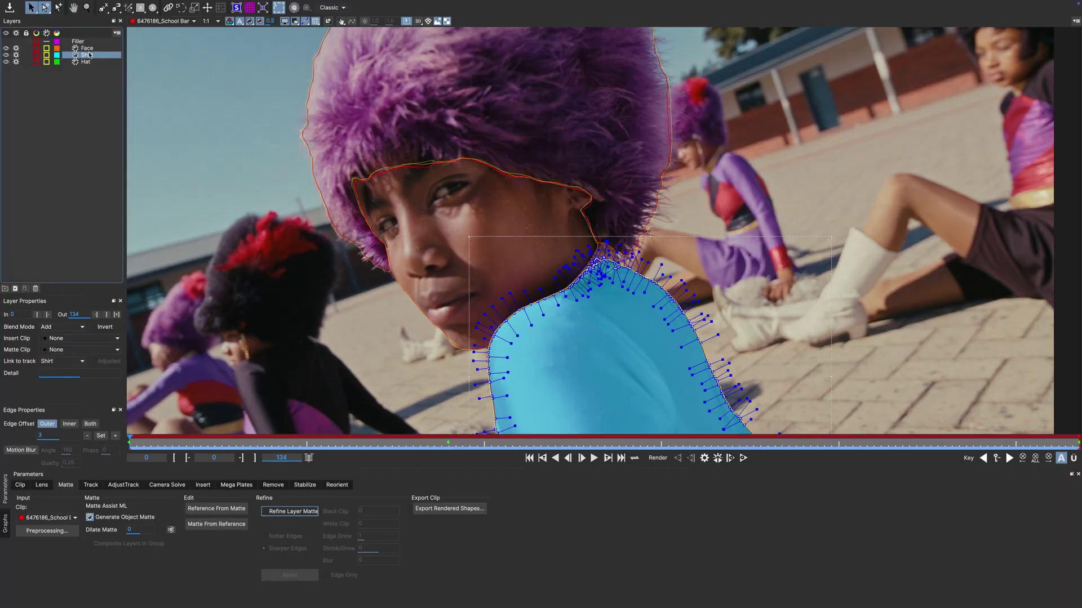
Select the Face, Shirt, Hat and Filler layers together, leaving Refine Layer Matte off.
left_click(87, 49)
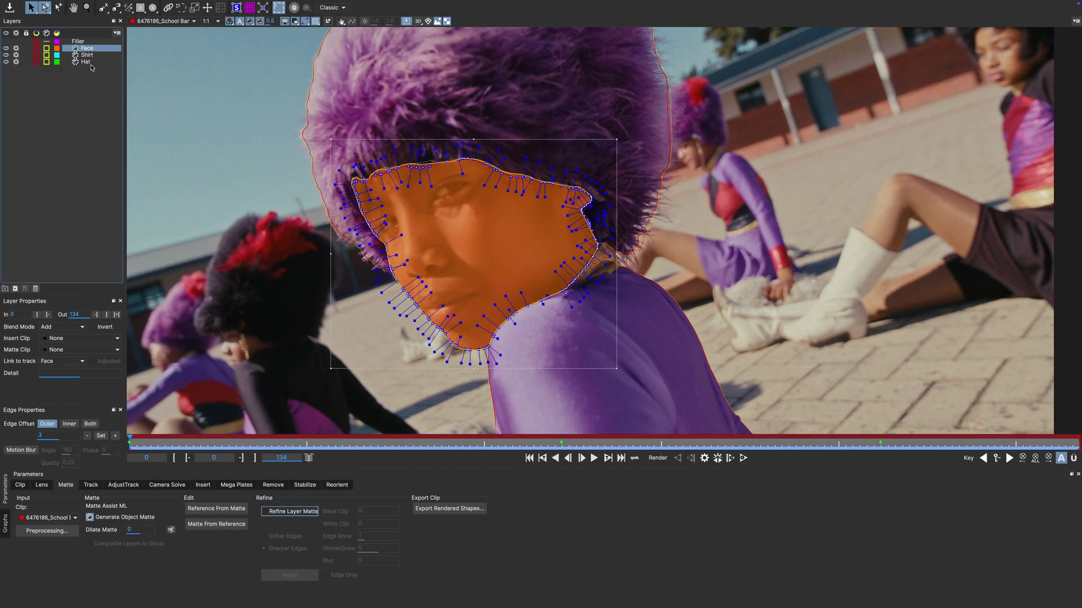
left_click(87, 63)
left_click(95, 50, "shift")
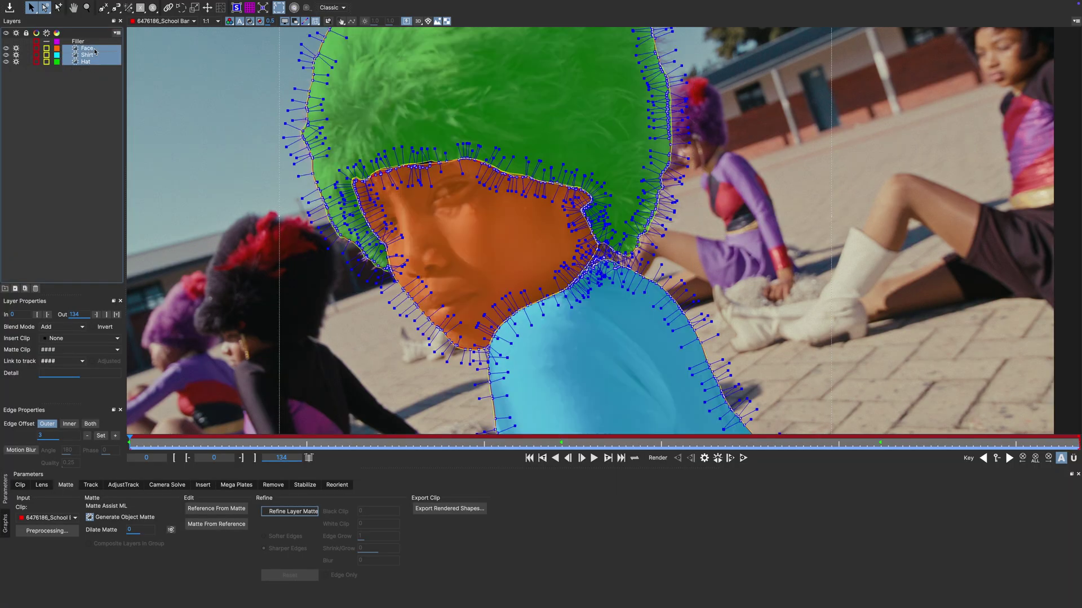
left_click(78, 41)
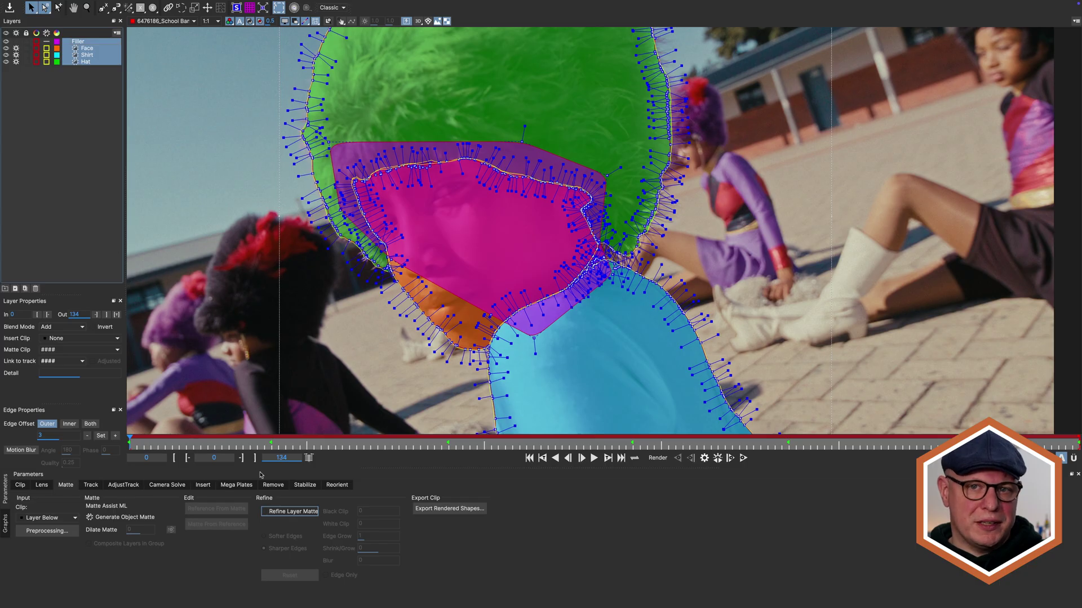
left_click(264, 512)
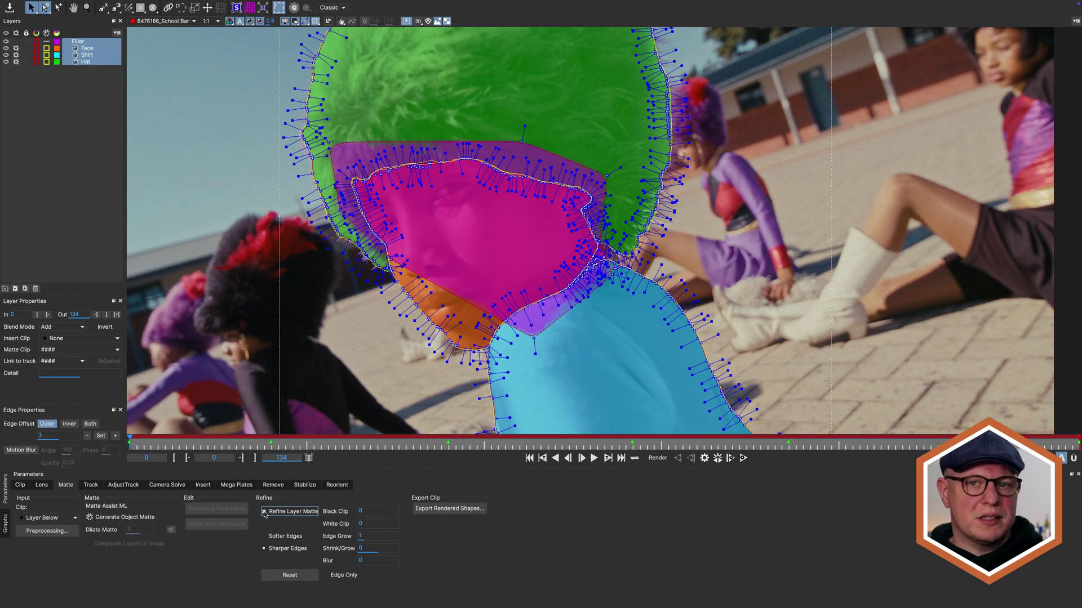
left_click(264, 513)
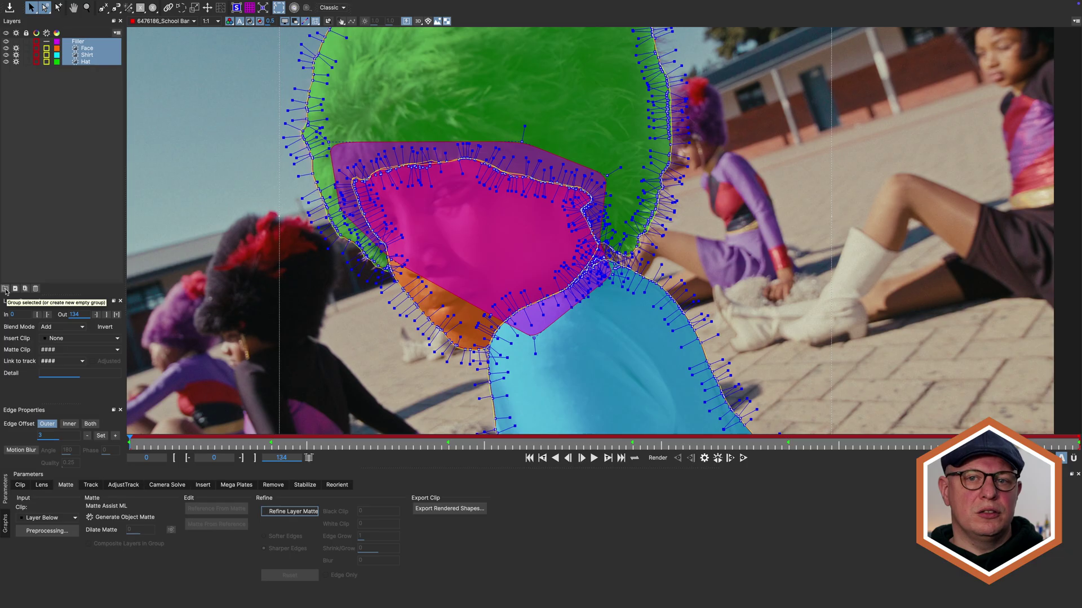
Group the four layers as Dancer and enable Composite Layers in Group.
left_click(5, 289)
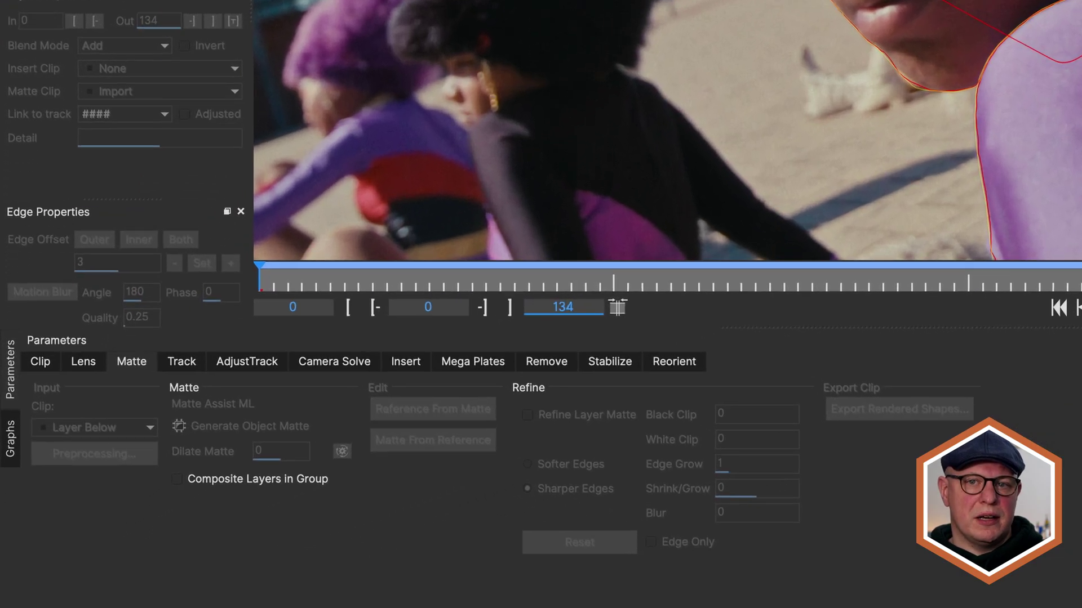
left_click(177, 478)
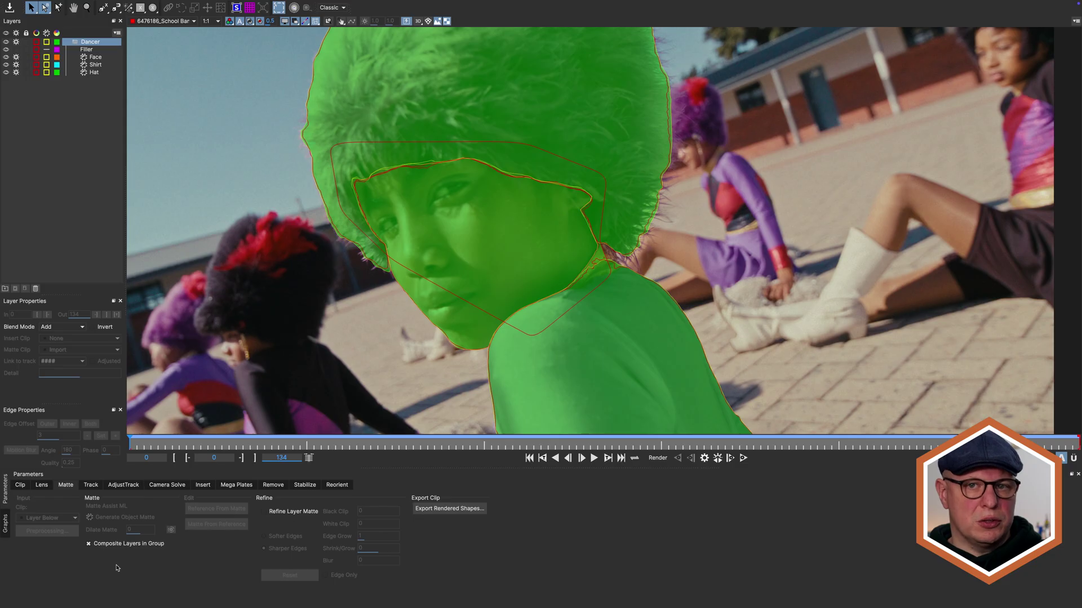
Refine the Dancer matte with Softer Edges, review it as alpha during playback, then restore RGB overlay.
left_click(264, 512)
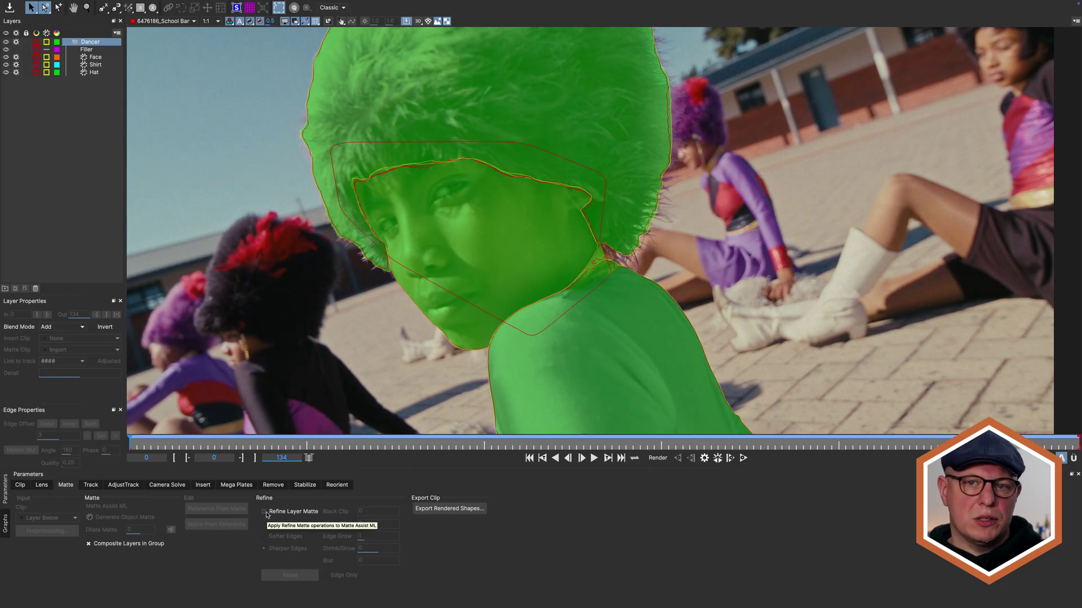
left_click(298, 538)
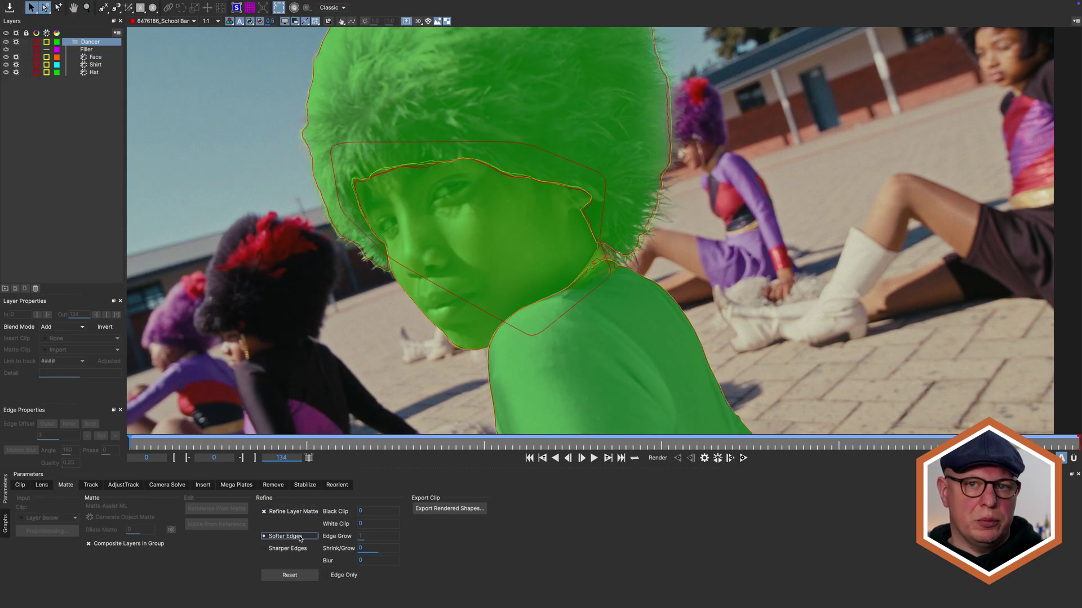
left_click(230, 21)
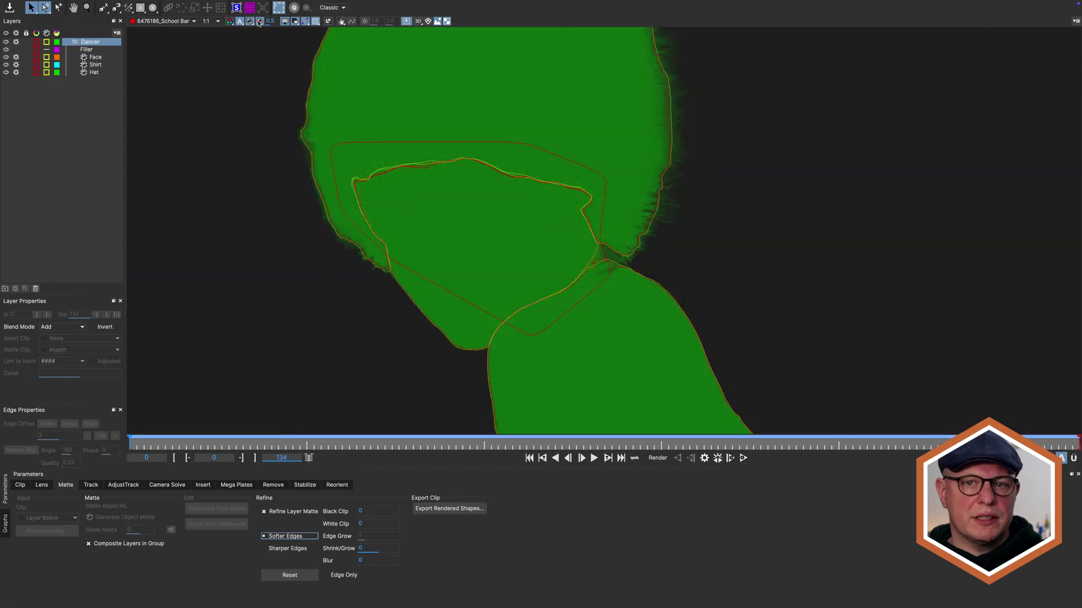
left_click(259, 21)
key("space")
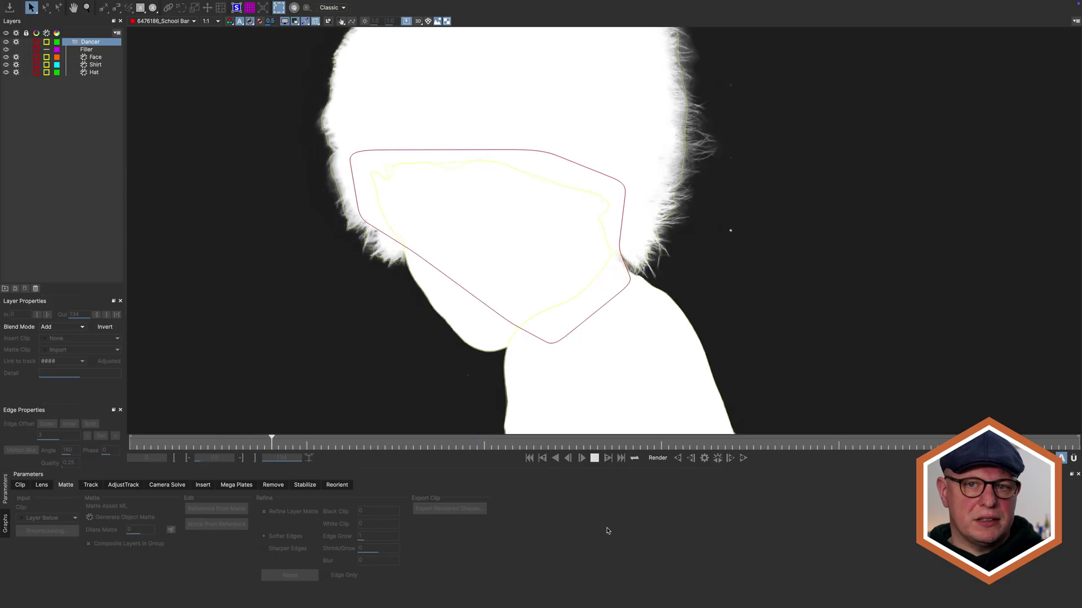
key("space")
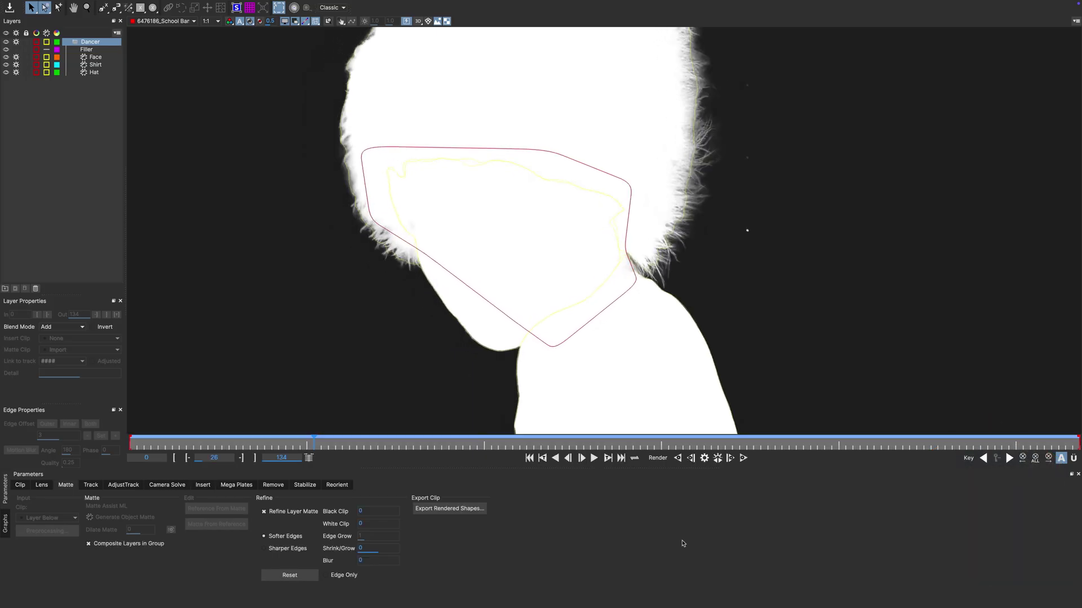
left_click(229, 22)
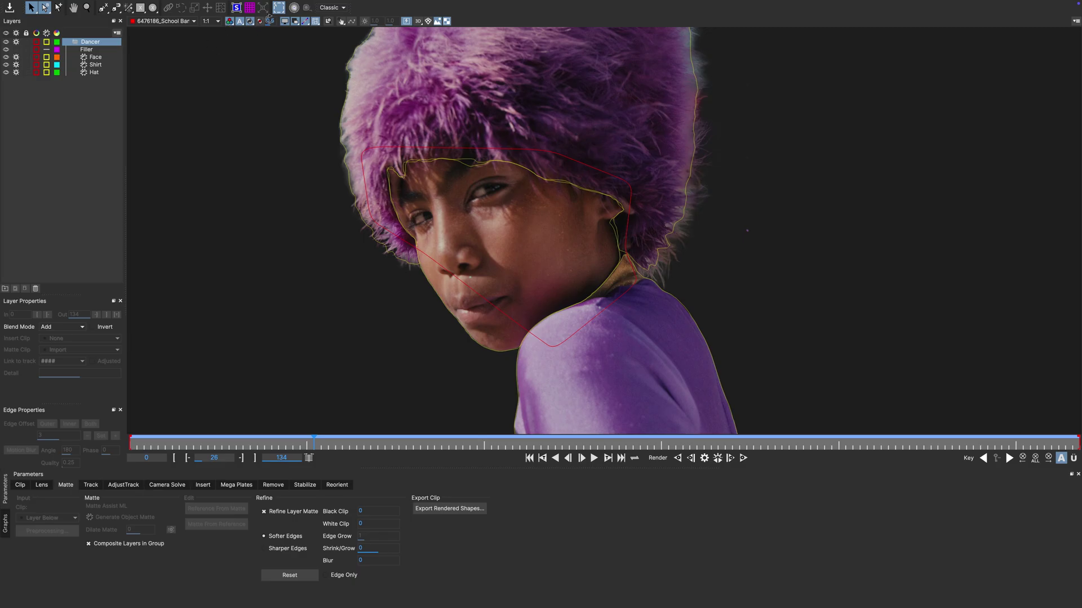
left_click(261, 22)
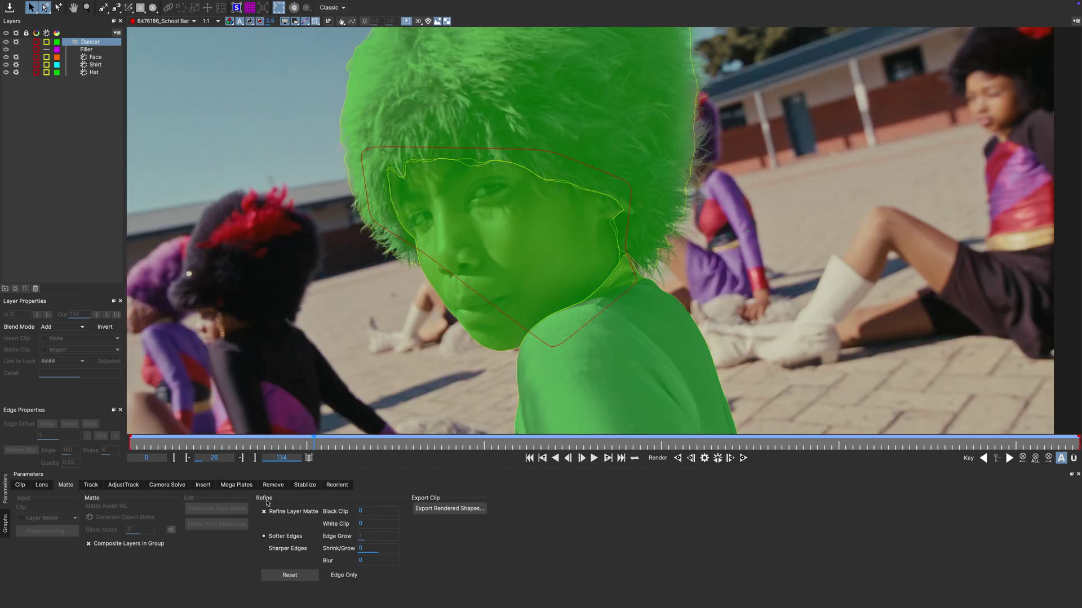
In the Insert settings, select the Hat layer and list the mattes available as masks.
left_click(203, 486)
left_click(102, 74)
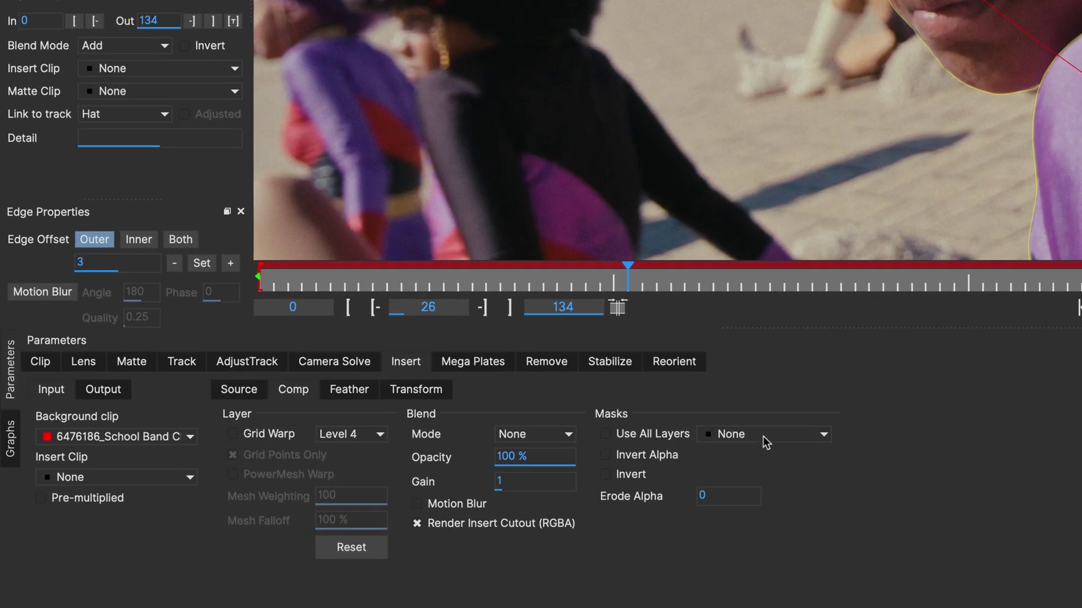
left_click(382, 523)
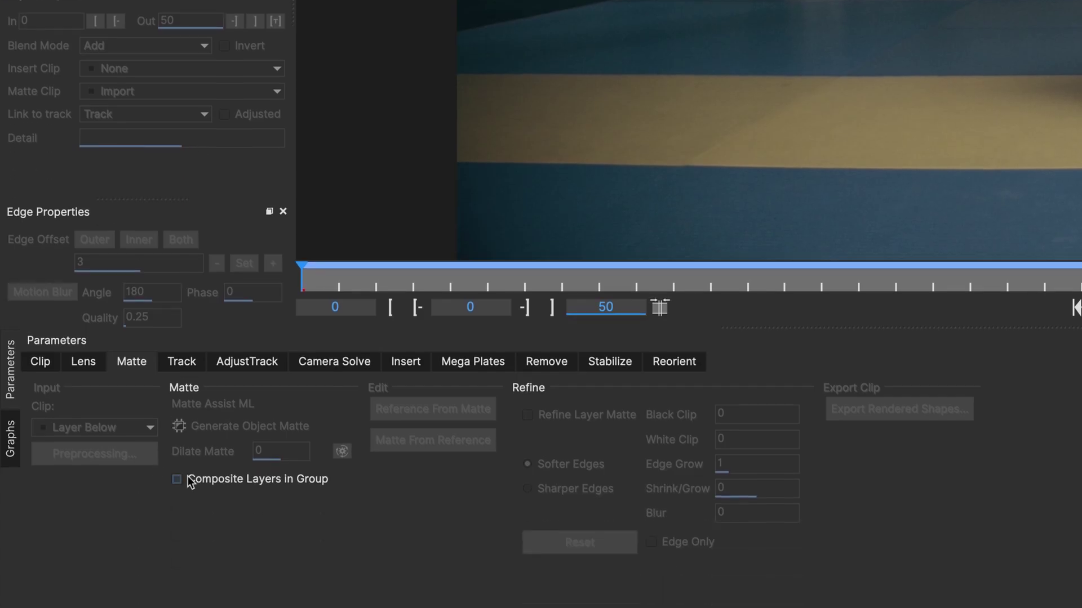
Turn on Composite Layers in Group for MMA Athlete and play the clip to review the merged matte.
left_click(178, 479)
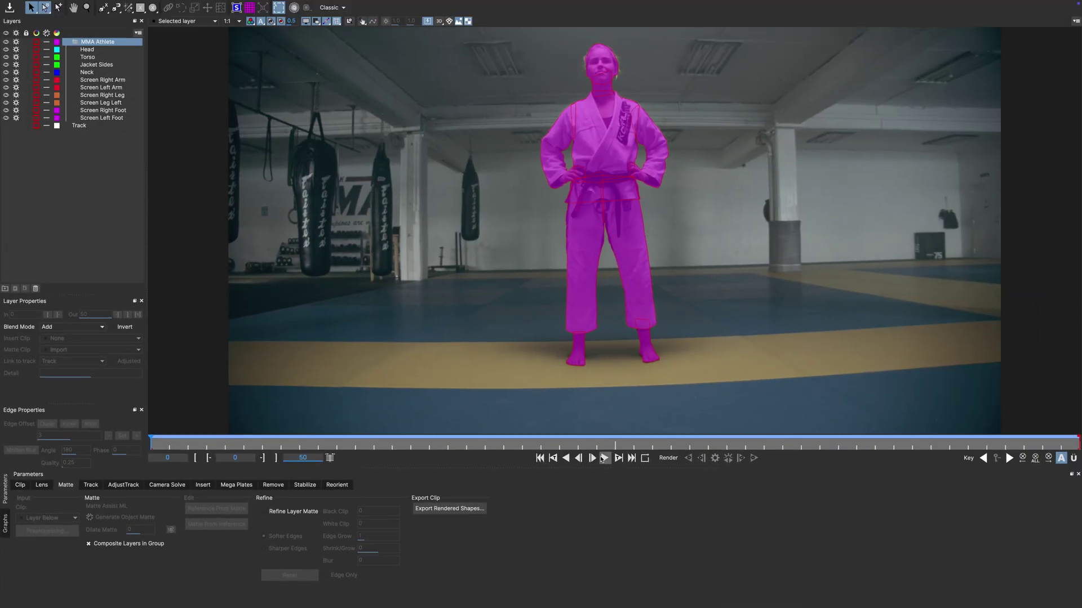
left_click(603, 459)
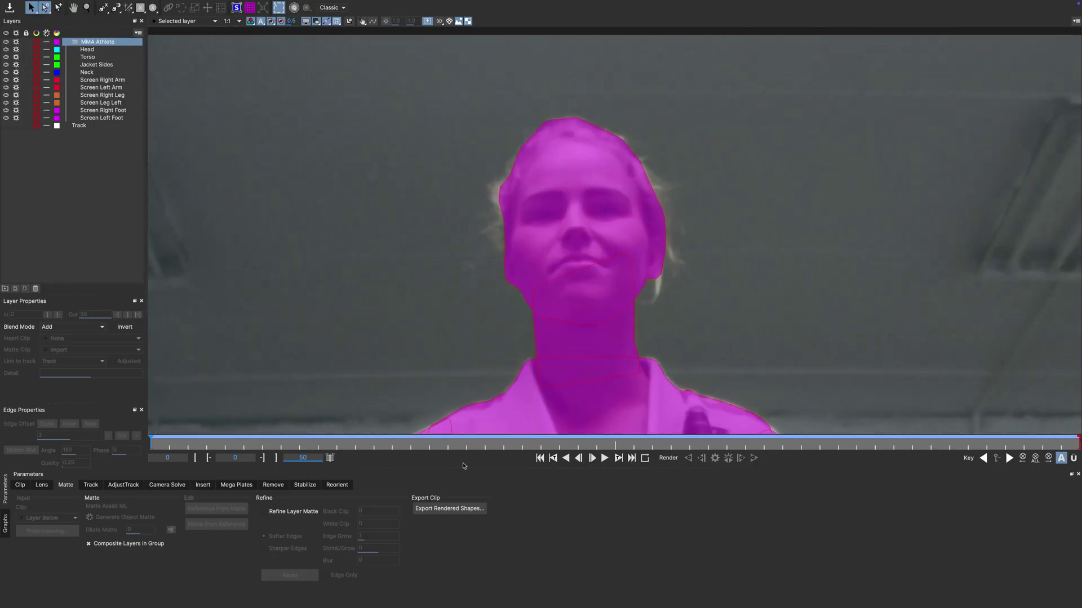
Enable Refine Layer Matte on the athlete, play it back, and show Edge Only.
left_click(264, 512)
key("space")
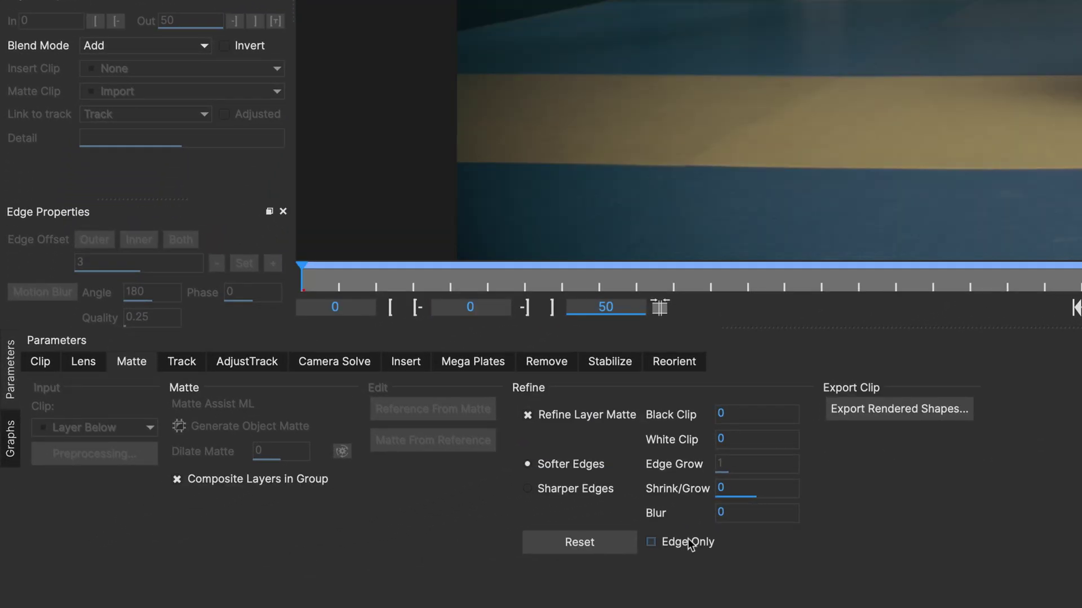
left_click(688, 539)
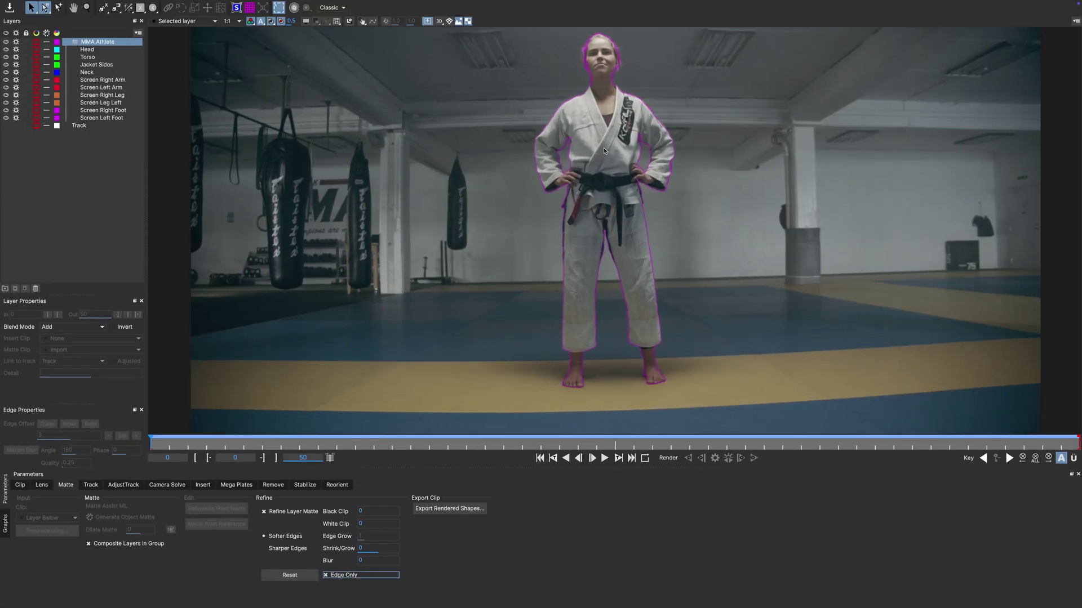
Zoom to the athlete's face and compare Softer and Sharper Edges, settling on Sharper Edges.
scroll(604, 151, "up", 3)
scroll(604, 151, "down", 2)
left_click_drag(604, 151, 604, 338)
scroll(604, 225, "up", 3)
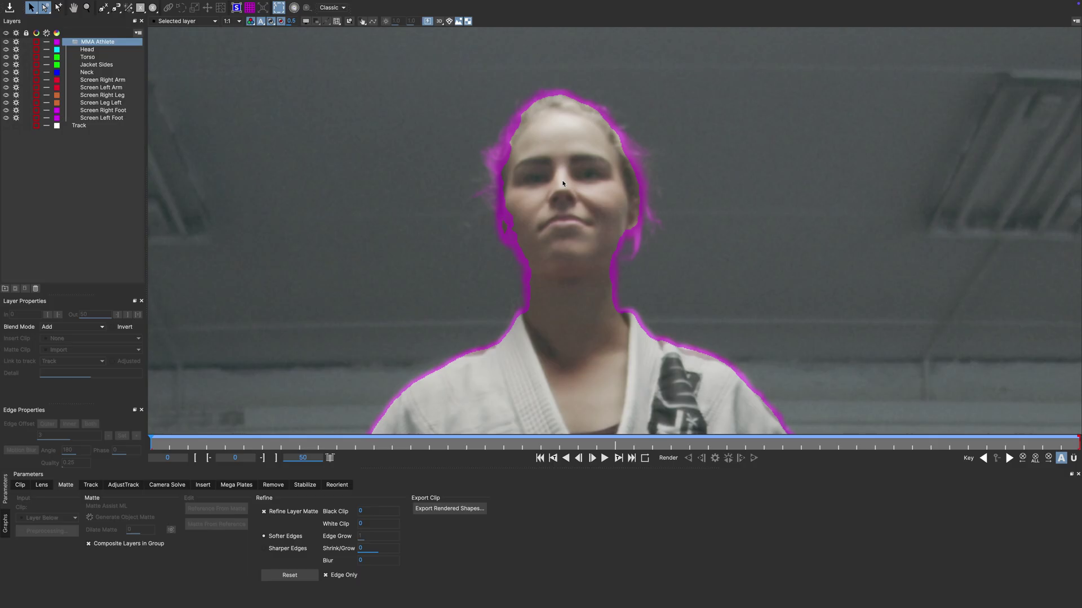
left_click(270, 549)
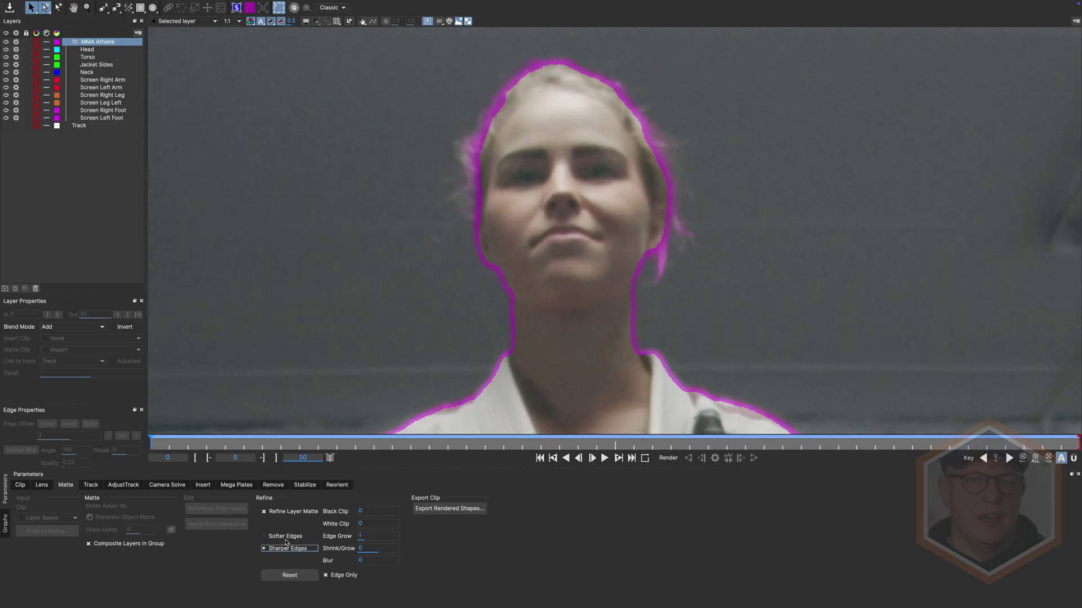
left_click(288, 538)
left_click(288, 549)
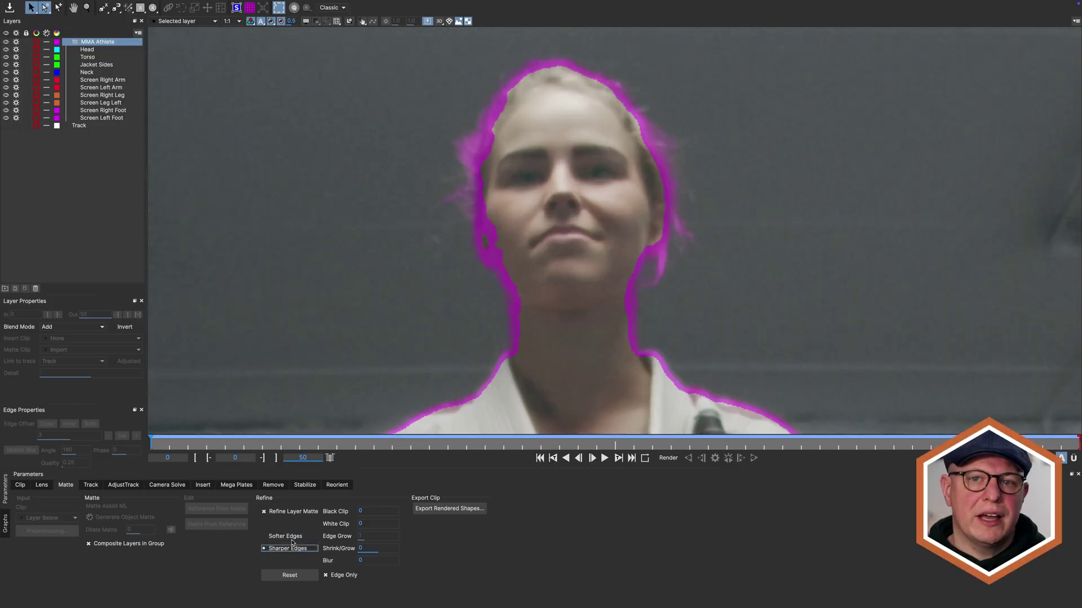
left_click(287, 538)
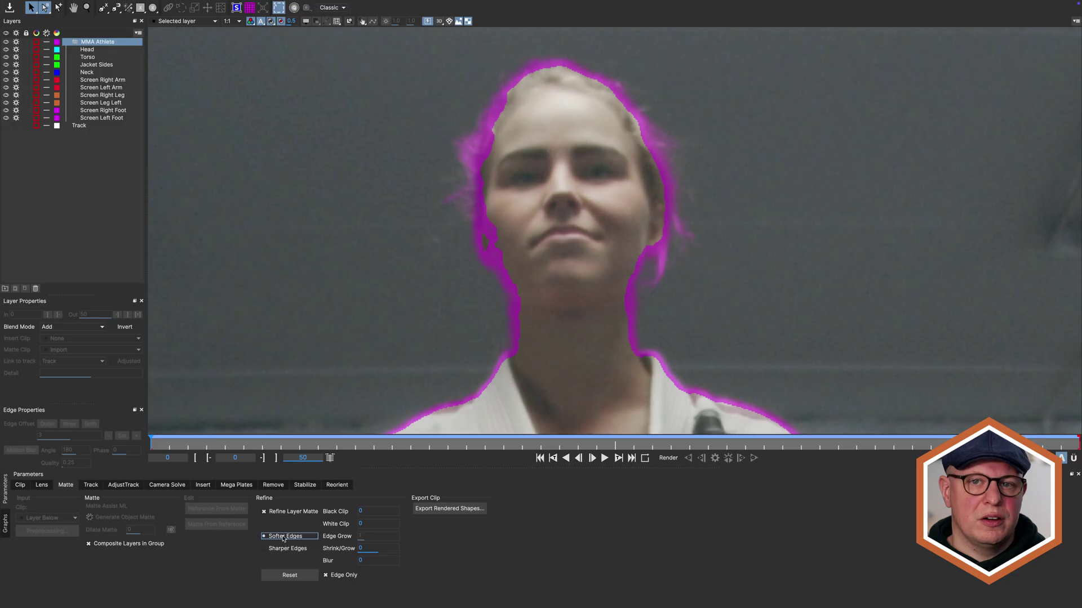
left_click(270, 551)
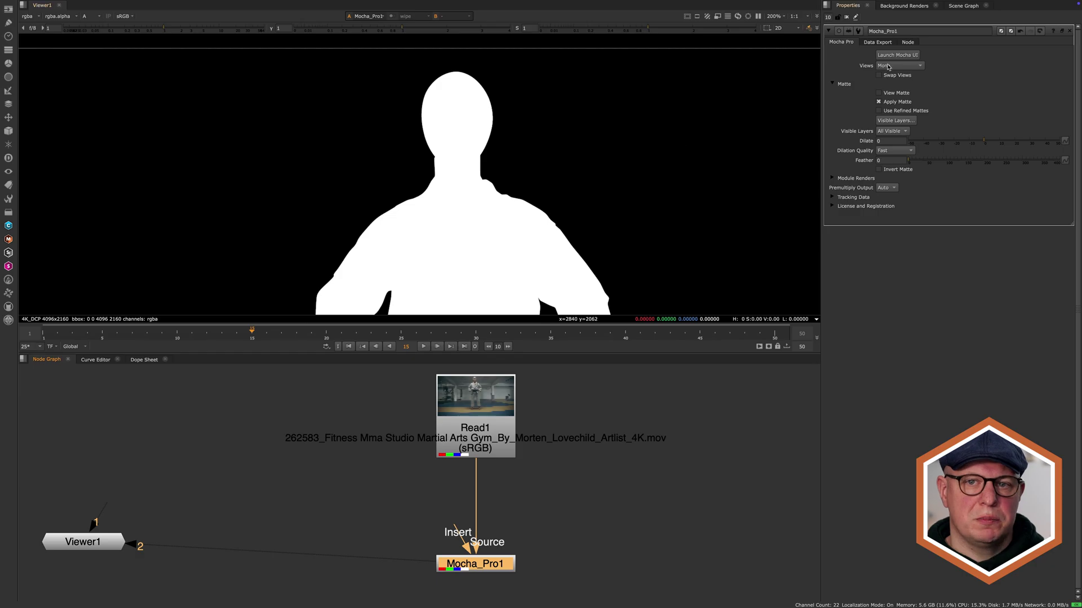
Enable Use Refined Mattes on Mocha_Pro1 after comparing, then view RGB and play the cutout.
left_click(879, 111)
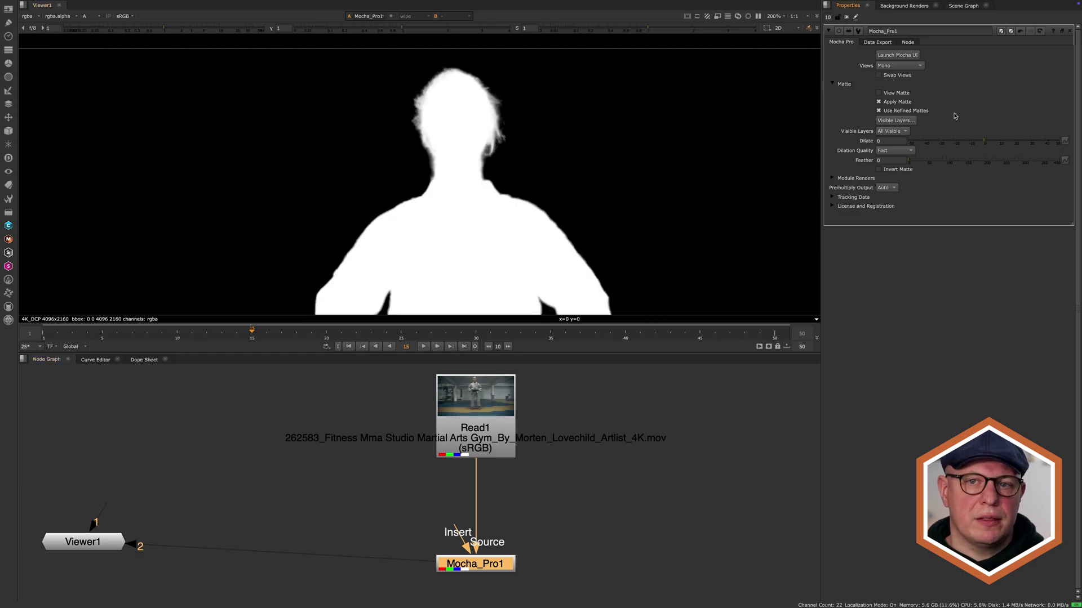
left_click(924, 112)
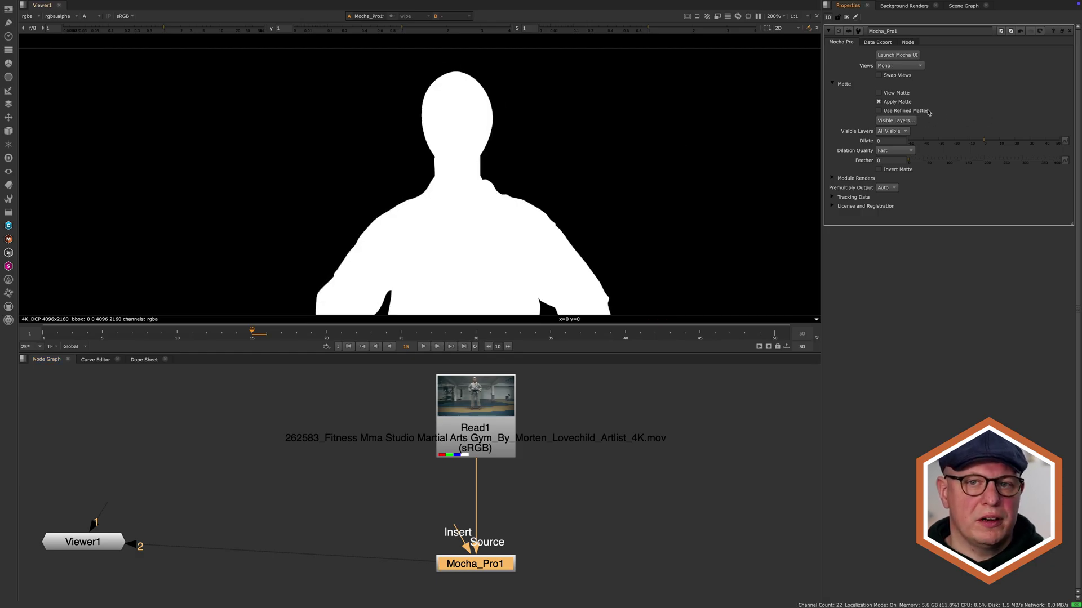
left_click(928, 112)
key("a")
key("l")
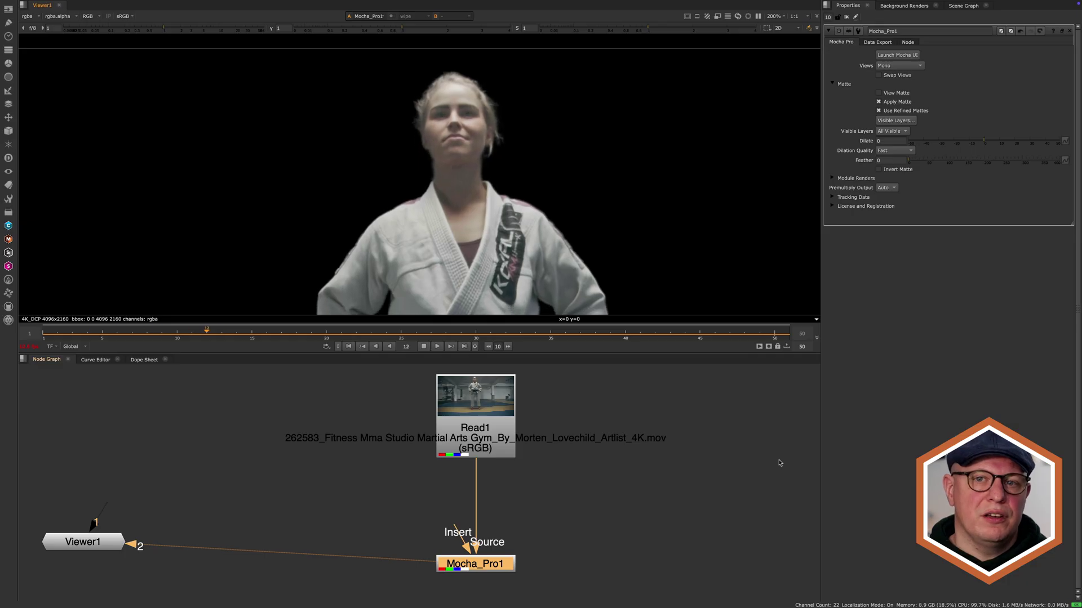